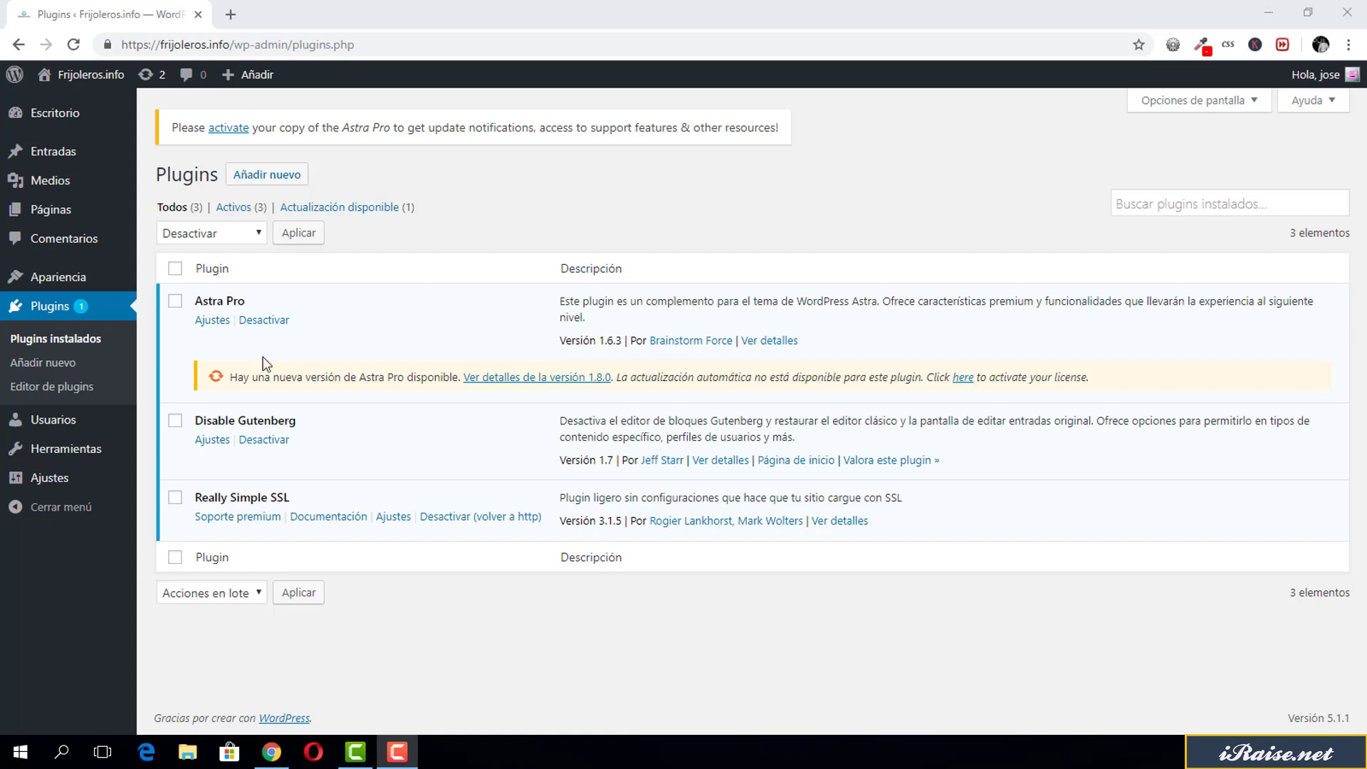
# Step: Search the new plugins for "all in one", and install and activate All in One SEO Pack
pyautogui.click(261, 184)
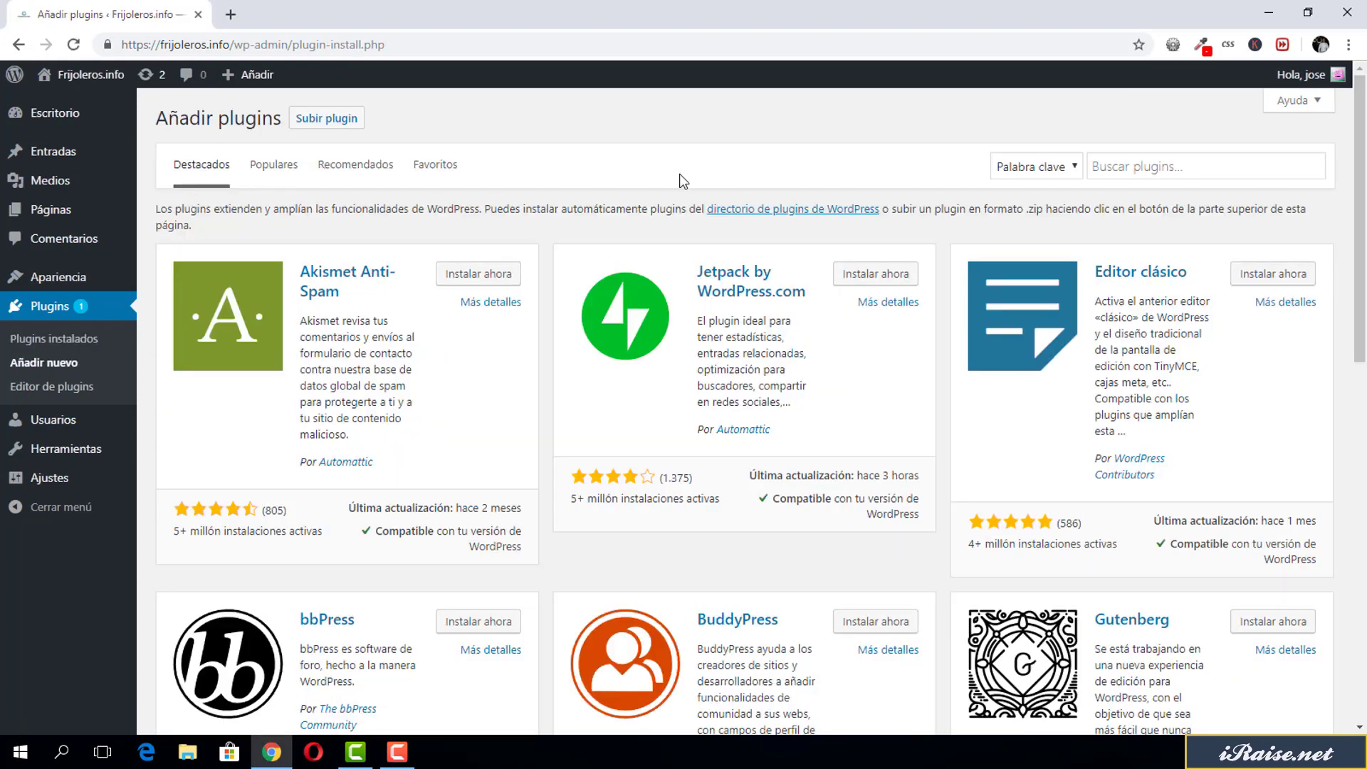
pyautogui.click(1135, 165)
pyautogui.write('all in one')
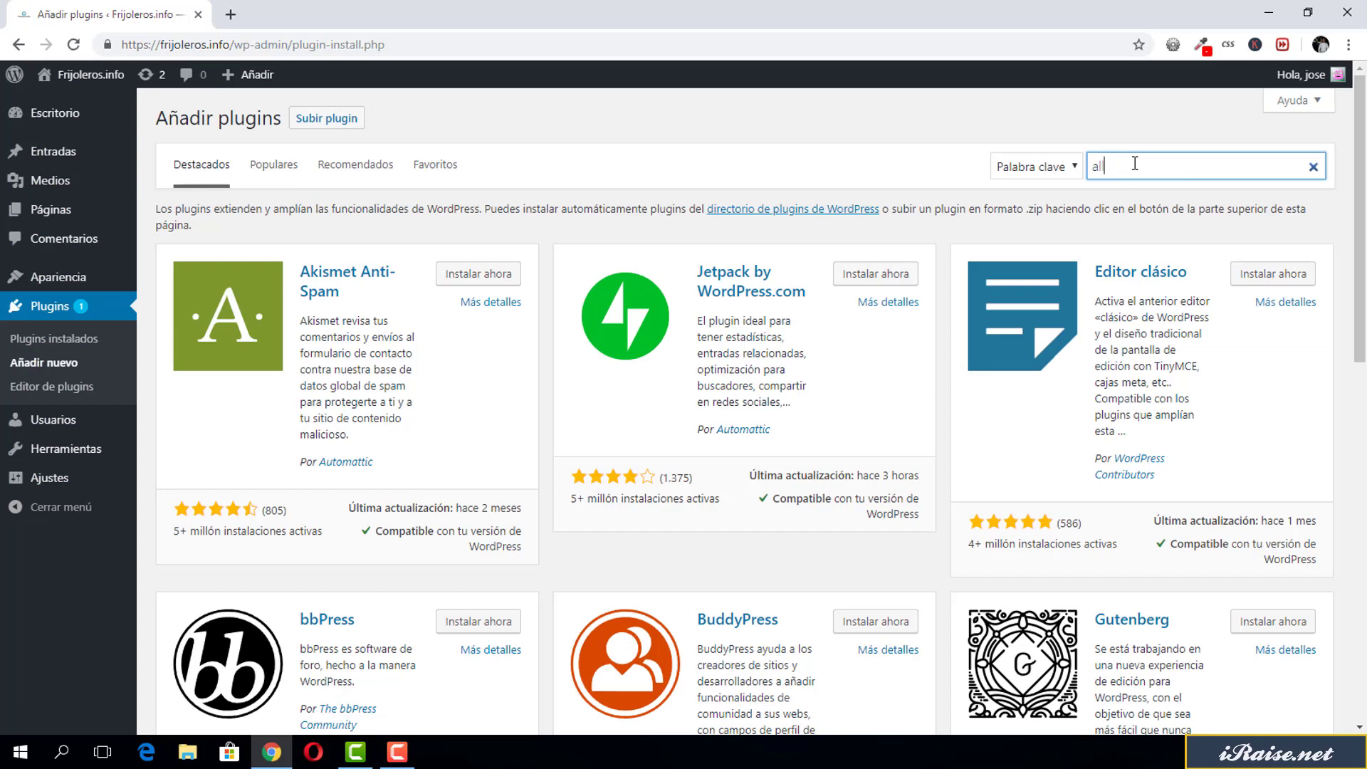
pyautogui.click(450, 261)
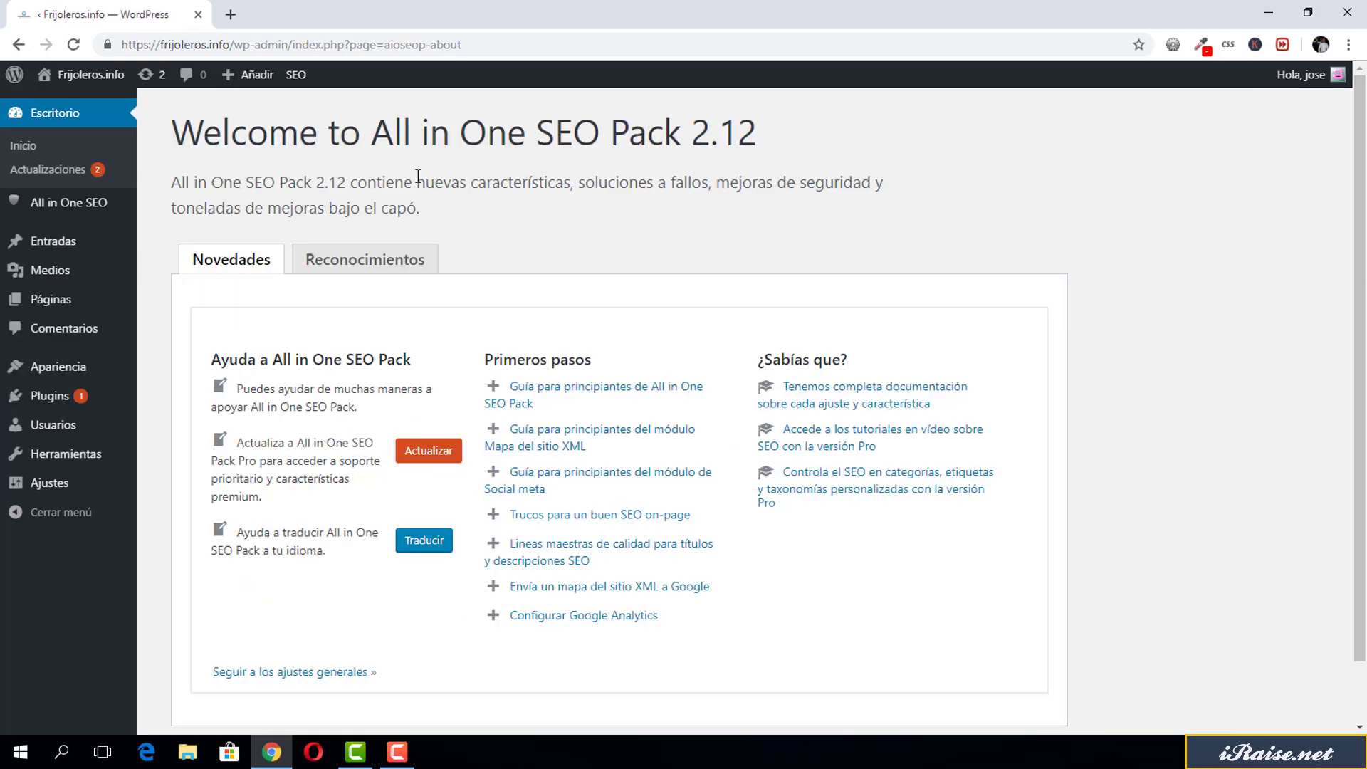
# Step: Look through the All in One SEO Pack welcome page and its Reconocimientos section
pyautogui.scroll(-1, 488, 245)
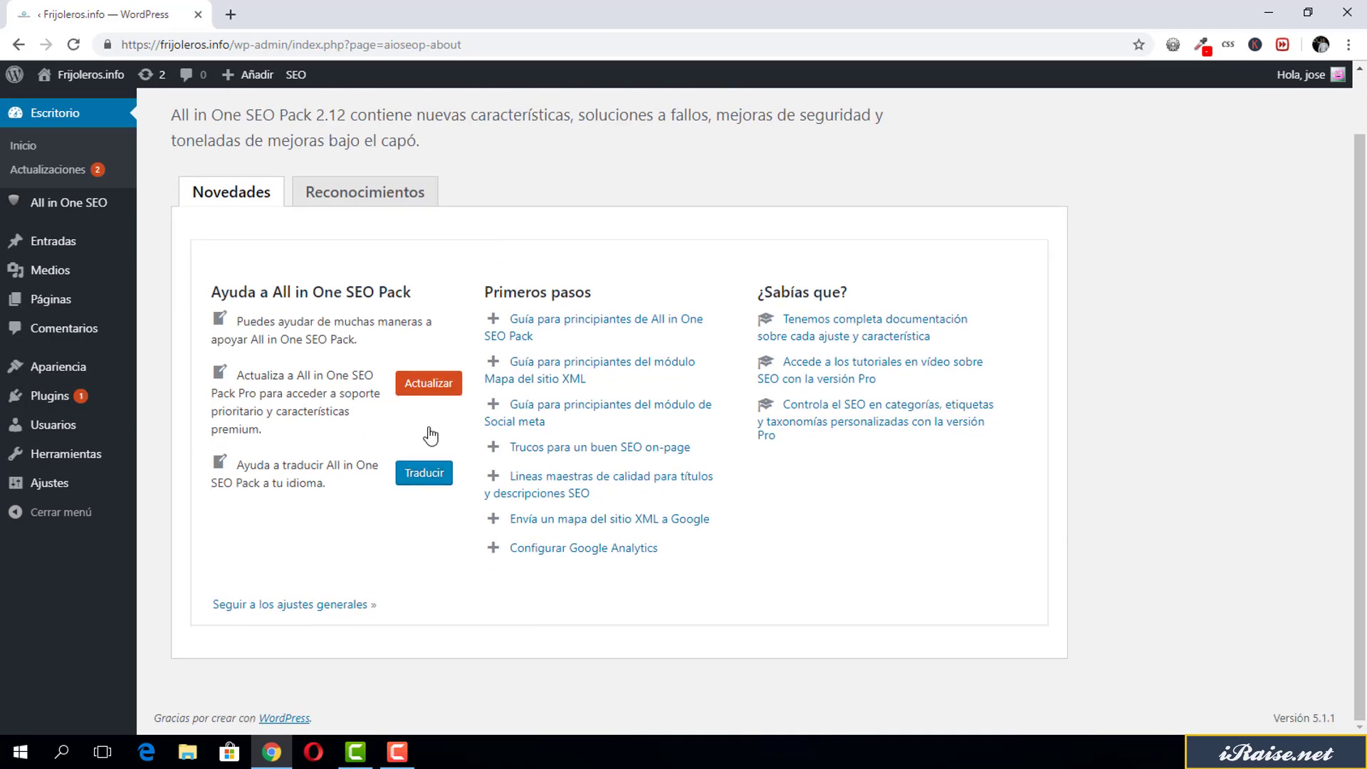
pyautogui.click(394, 201)
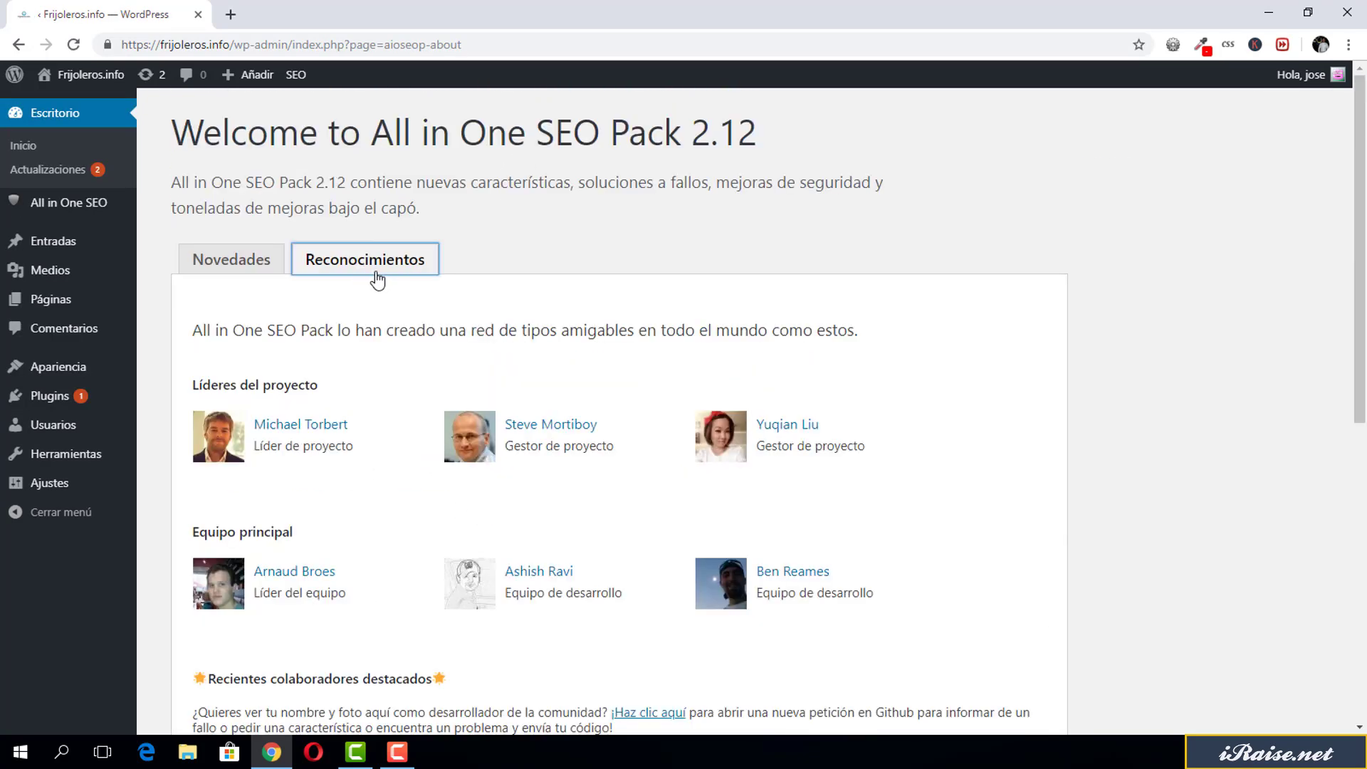
pyautogui.scroll(-8, 348, 369)
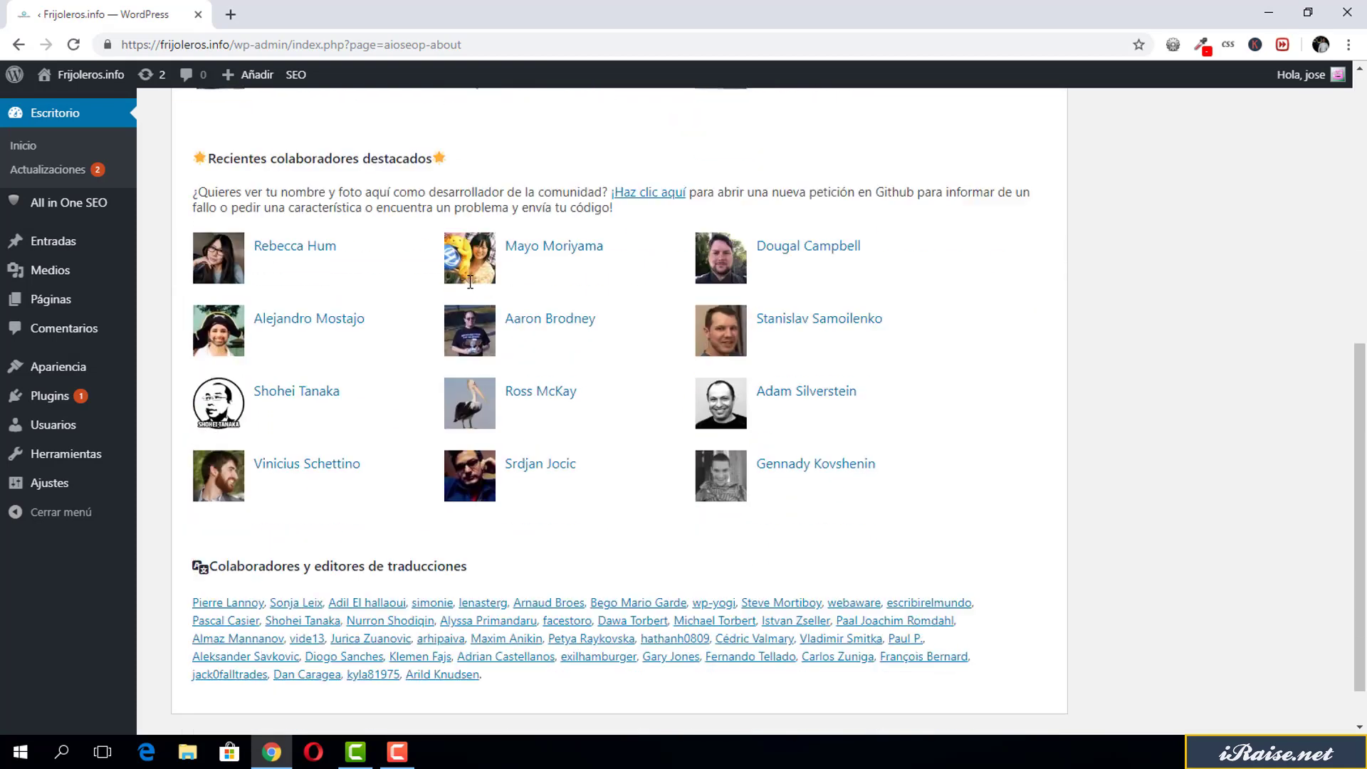
pyautogui.scroll(8, 467, 285)
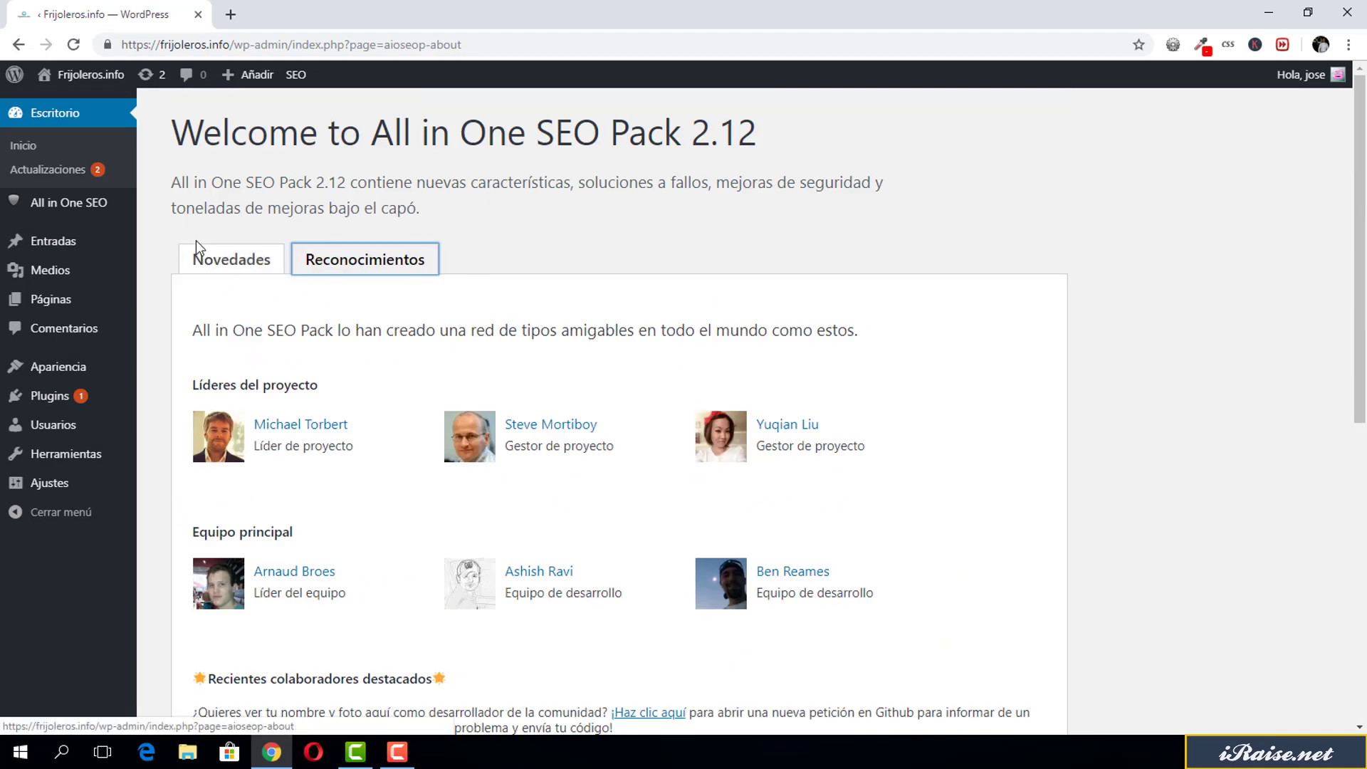
# Step: Activate the Mapas XML, Robots.txt, Editor de archivos and Bloqueador de bots maliciosos modules of All in One SEO
pyautogui.moveTo(64, 211)
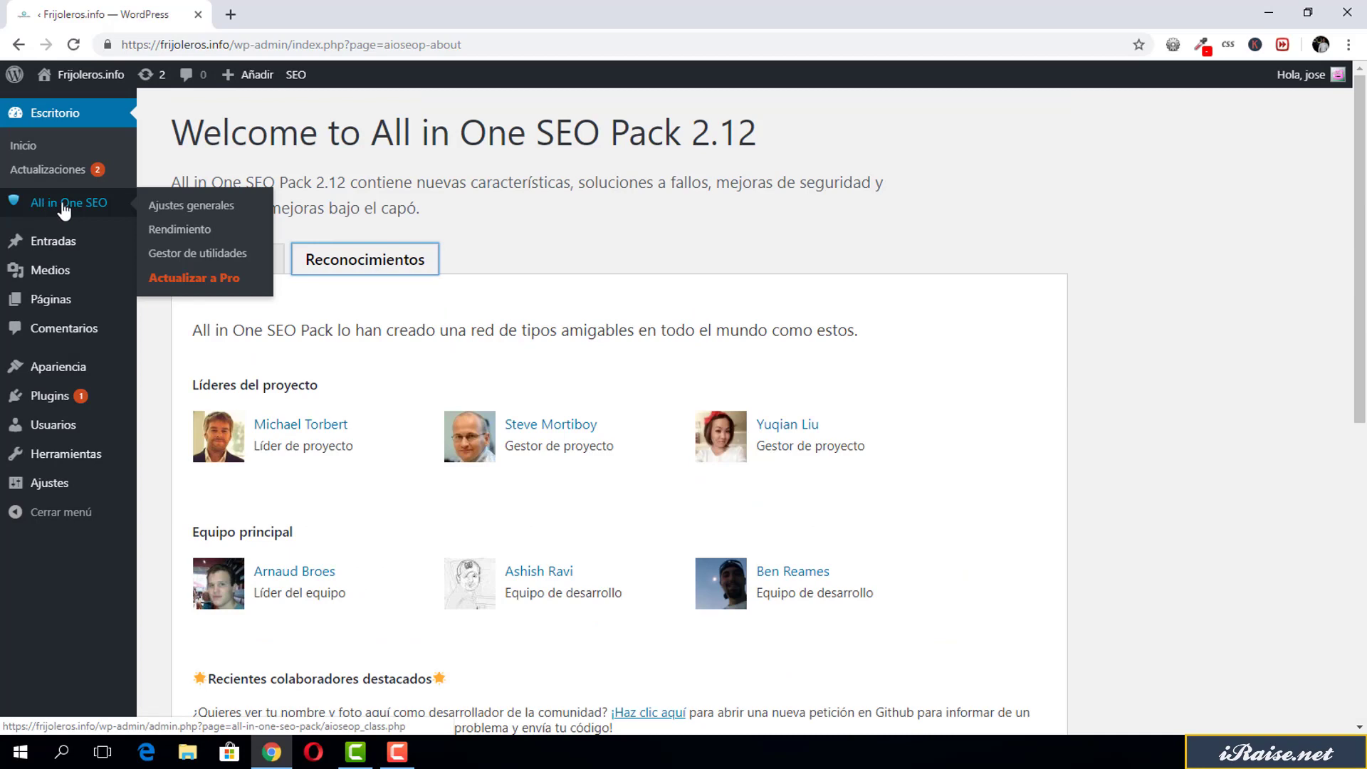
pyautogui.click(64, 212)
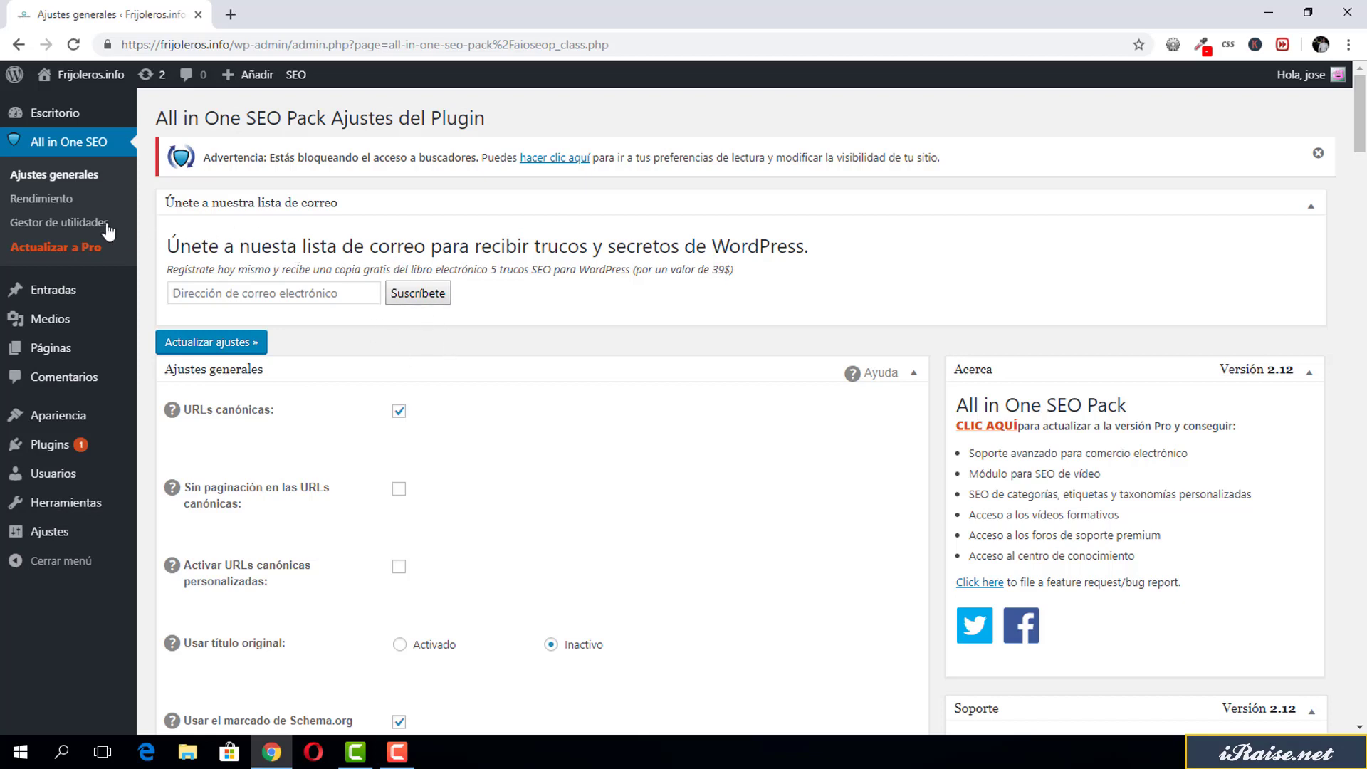
pyautogui.click(88, 223)
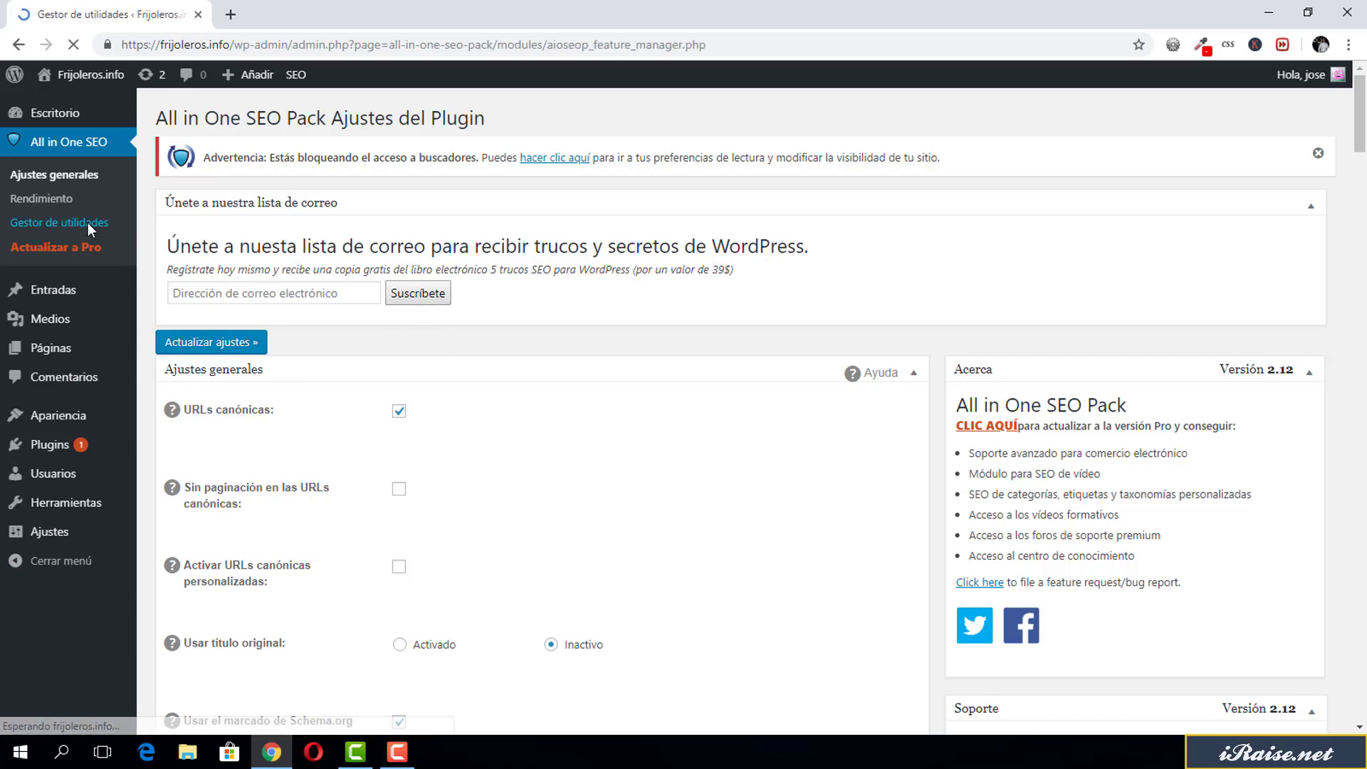
pyautogui.scroll(-2, 419, 205)
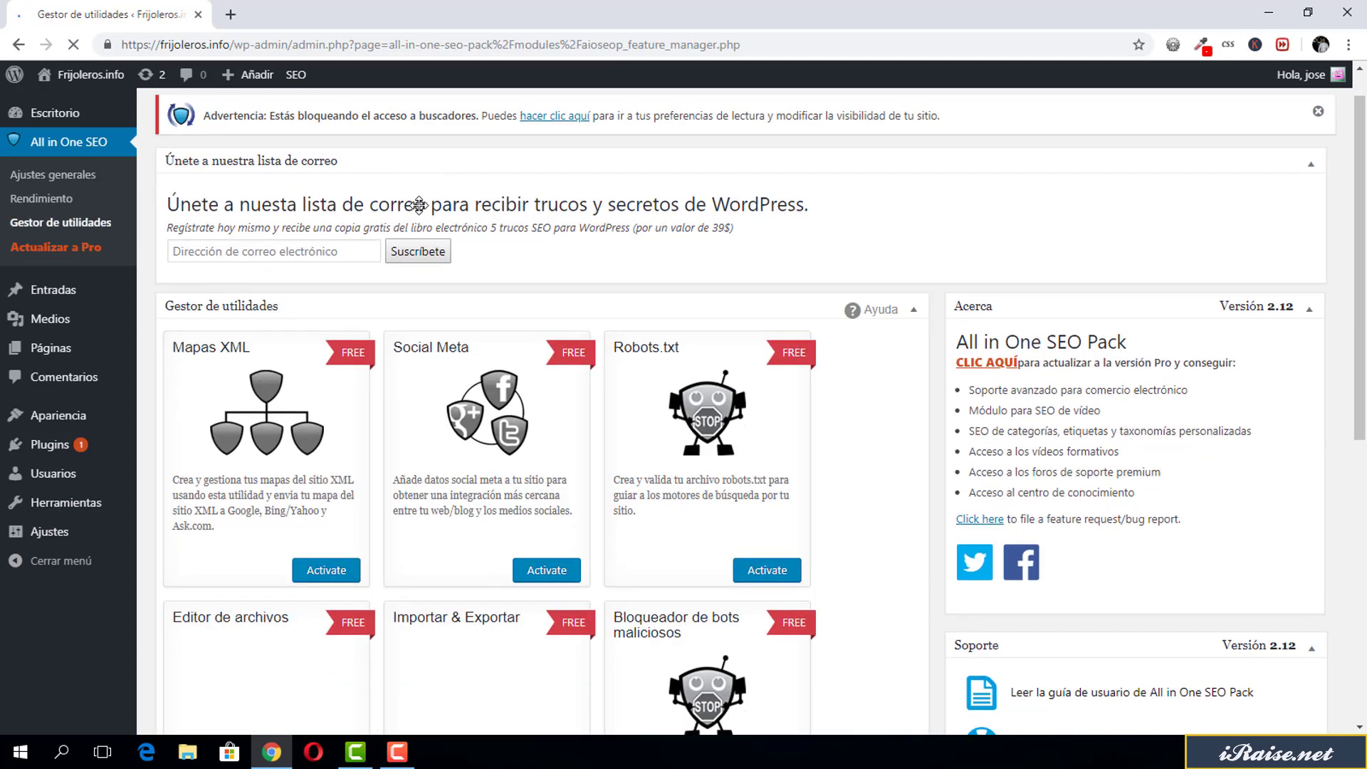
pyautogui.click(327, 442)
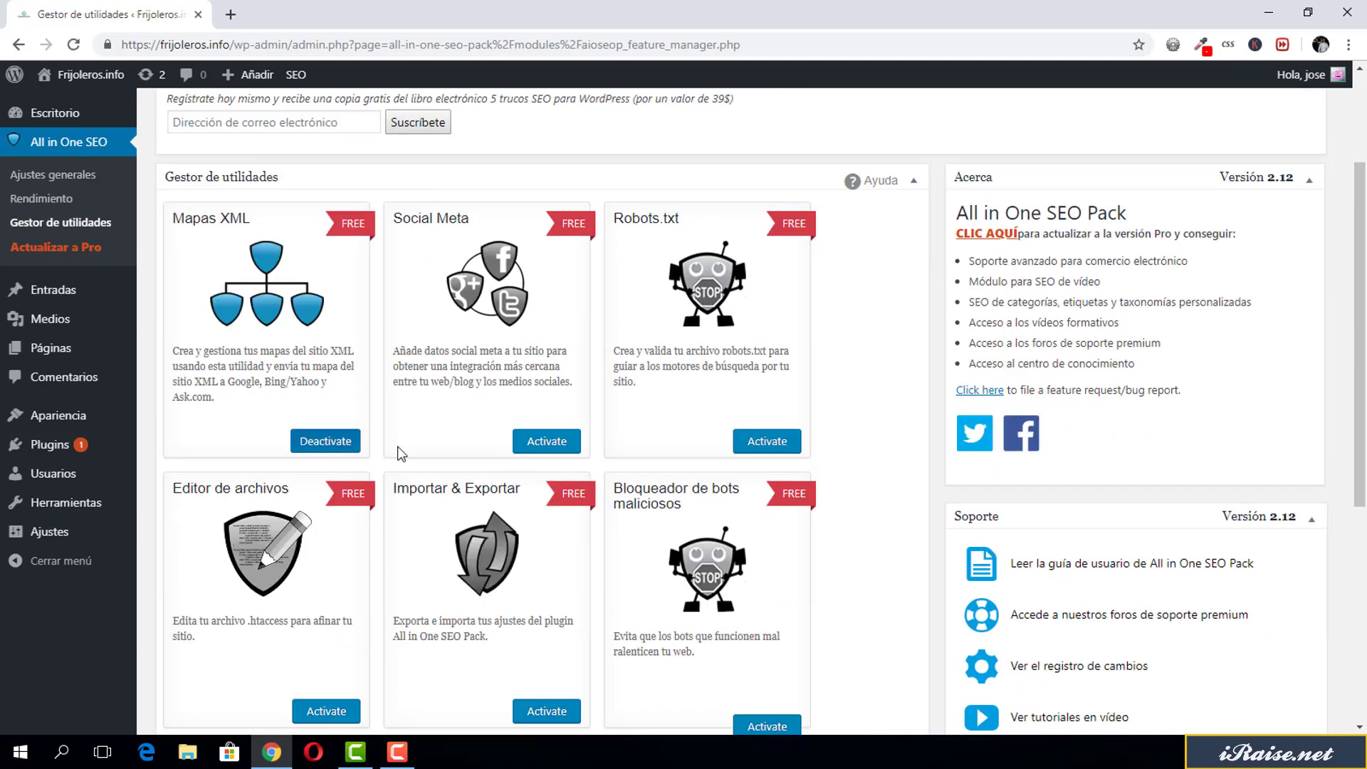
pyautogui.click(740, 452)
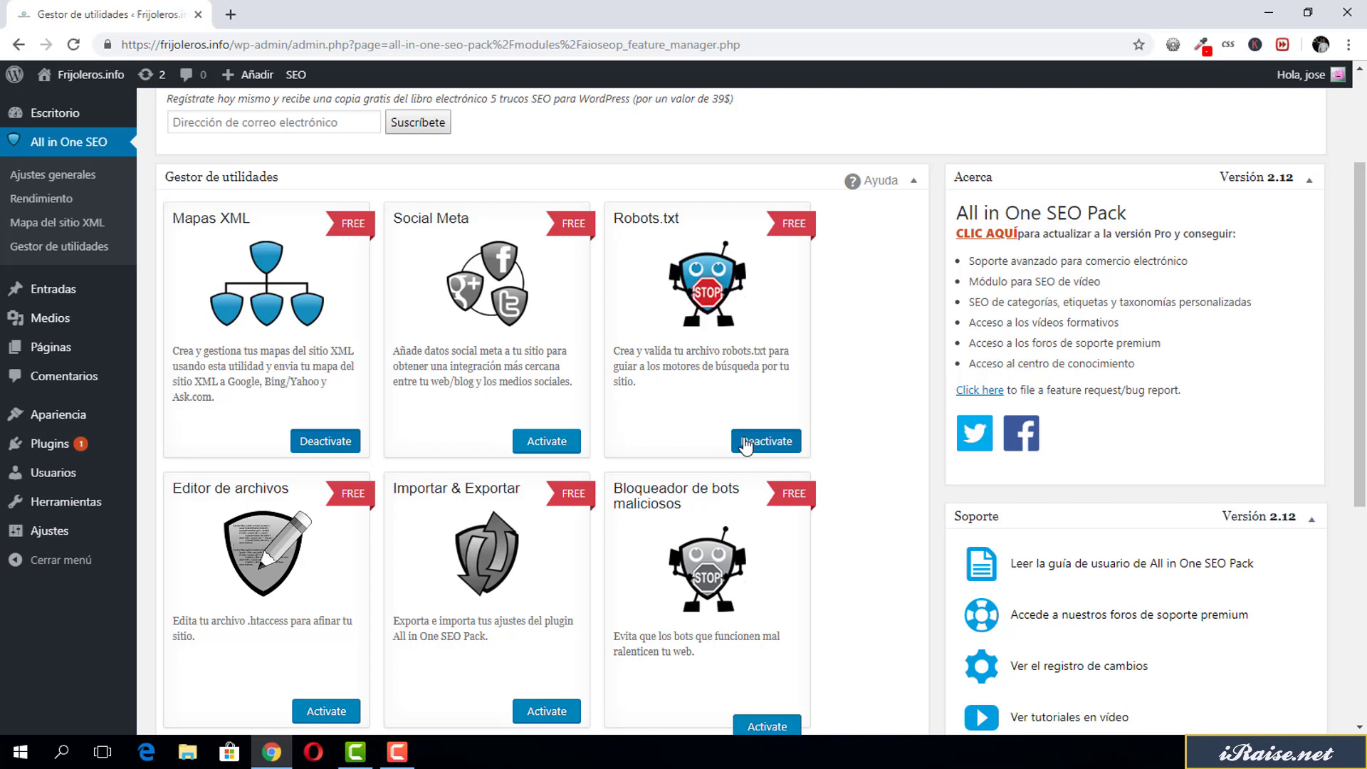
pyautogui.scroll(-2, 348, 509)
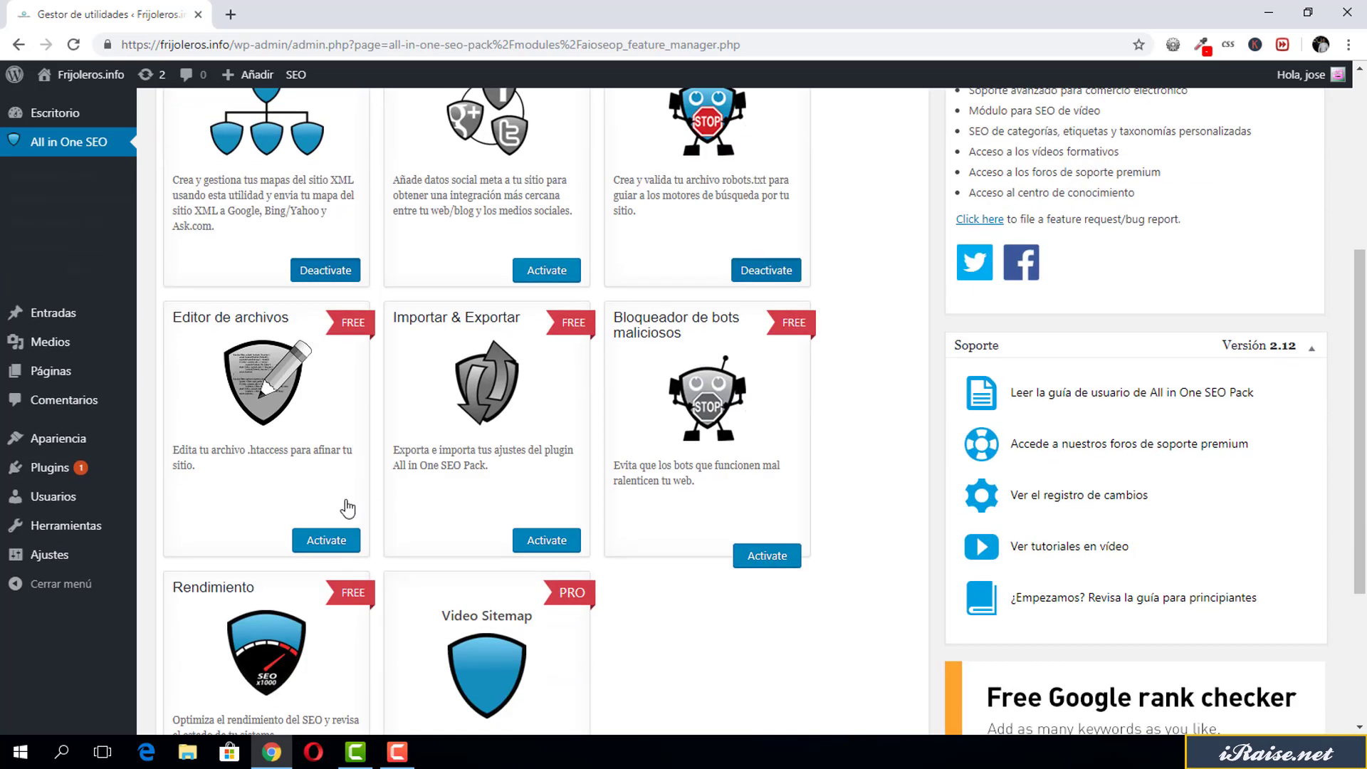
pyautogui.click(330, 542)
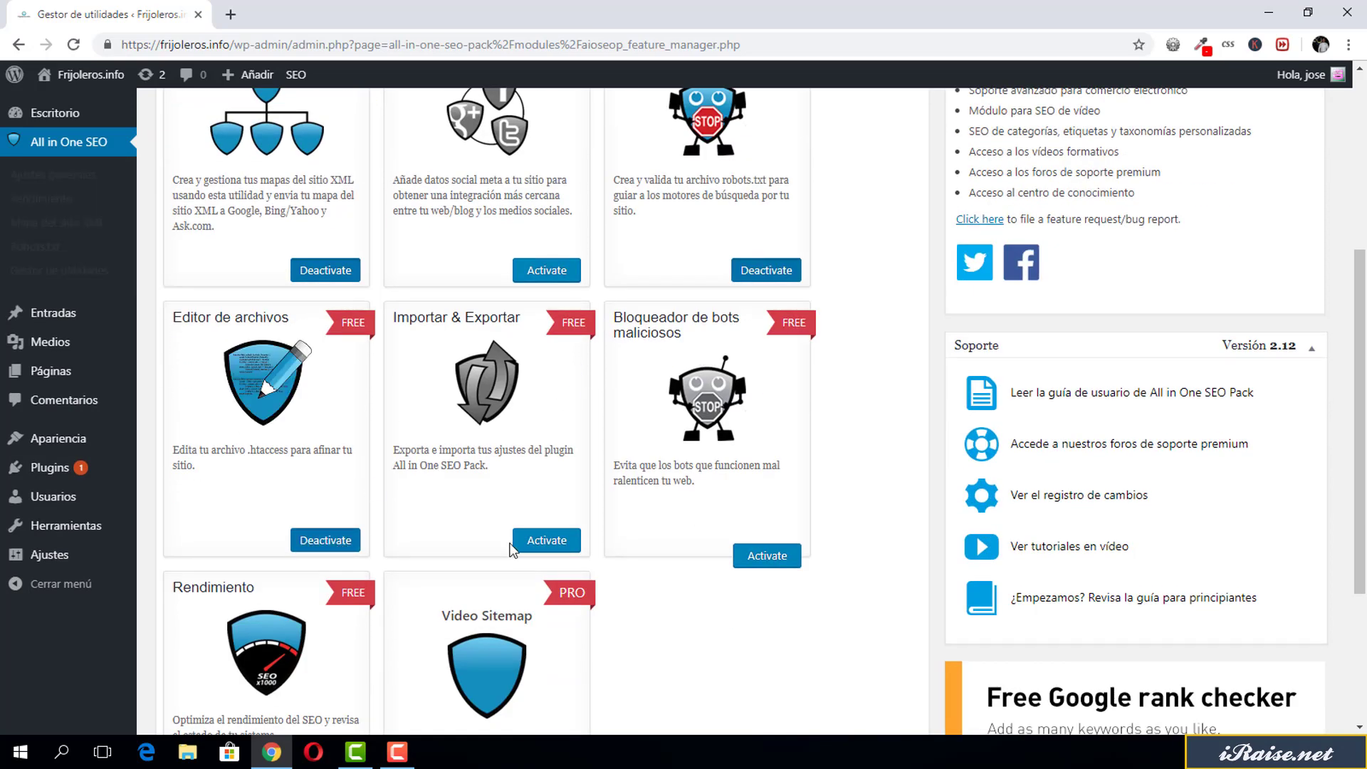
pyautogui.scroll(-2, 562, 548)
pyautogui.click(766, 386)
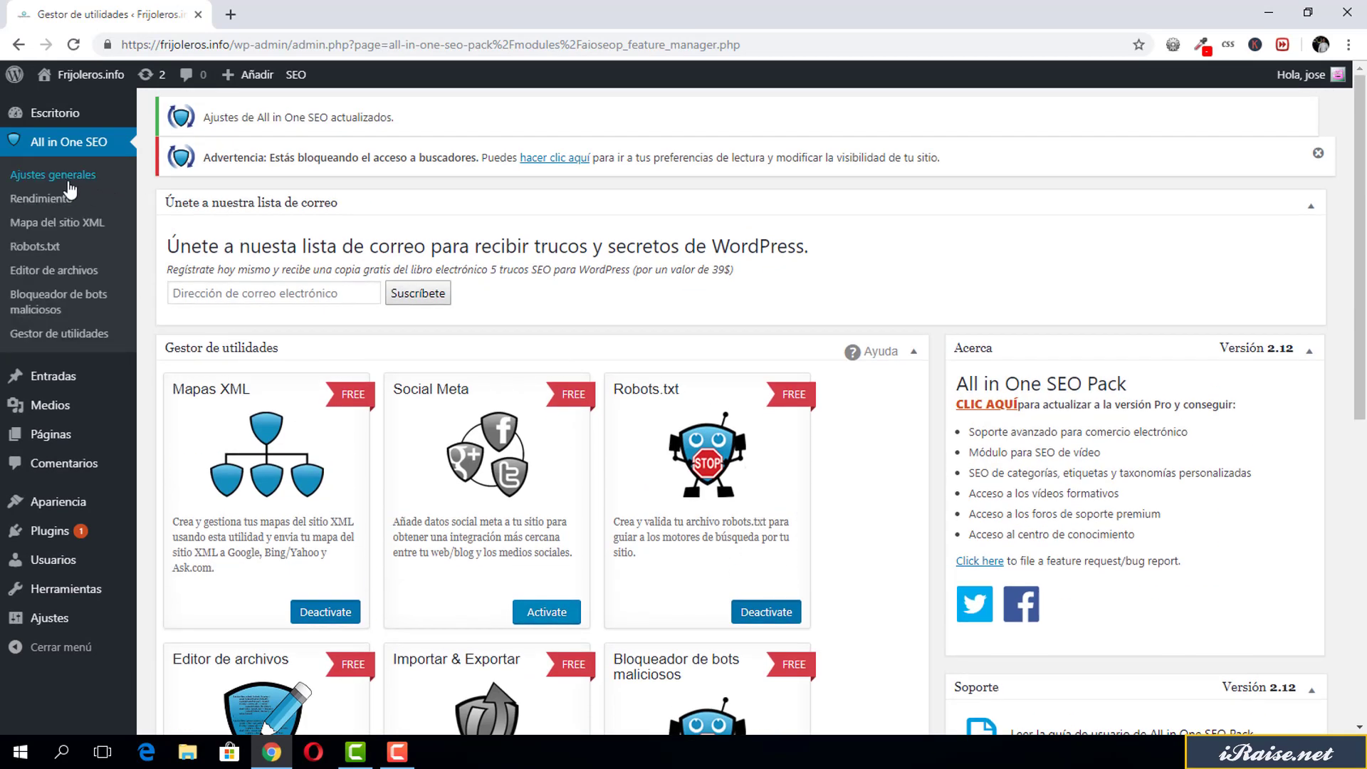
# Step: In the plugin's Ajustes generales, enable "Sin paginación en las URLs canónicas", "Activar URLs canónicas personalizadas" and "Usar título original"
pyautogui.click(69, 185)
pyautogui.scroll(-2, 344, 213)
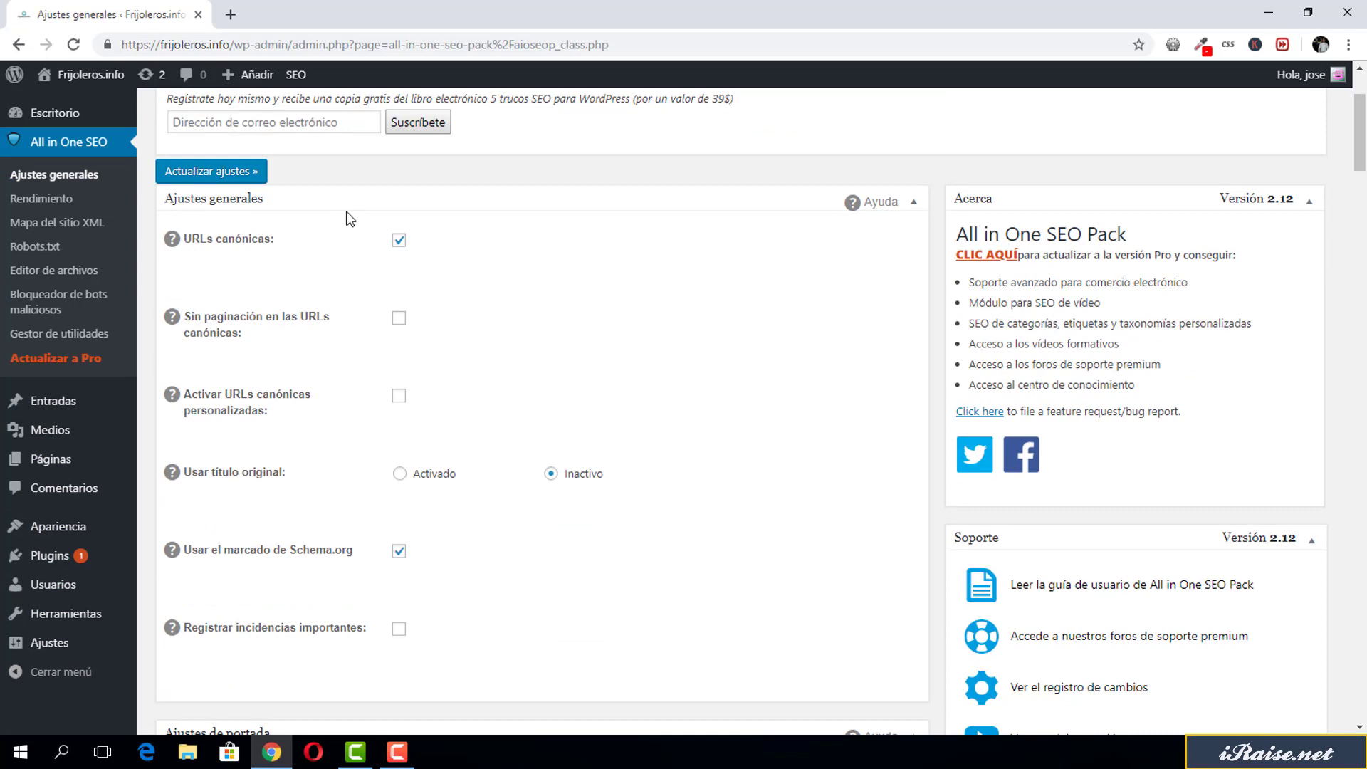
pyautogui.click(396, 320)
pyautogui.click(399, 397)
pyautogui.scroll(-3, 563, 362)
pyautogui.click(399, 304)
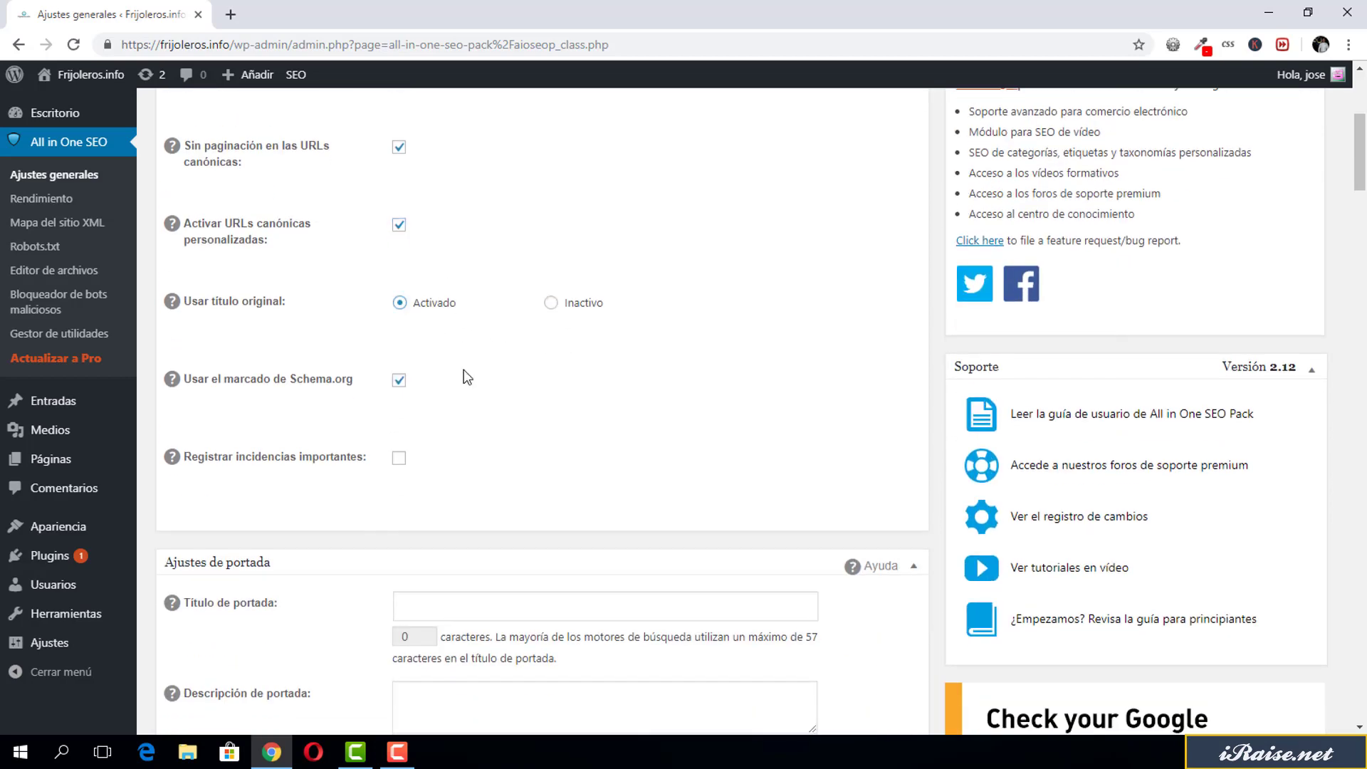
pyautogui.scroll(3, 466, 378)
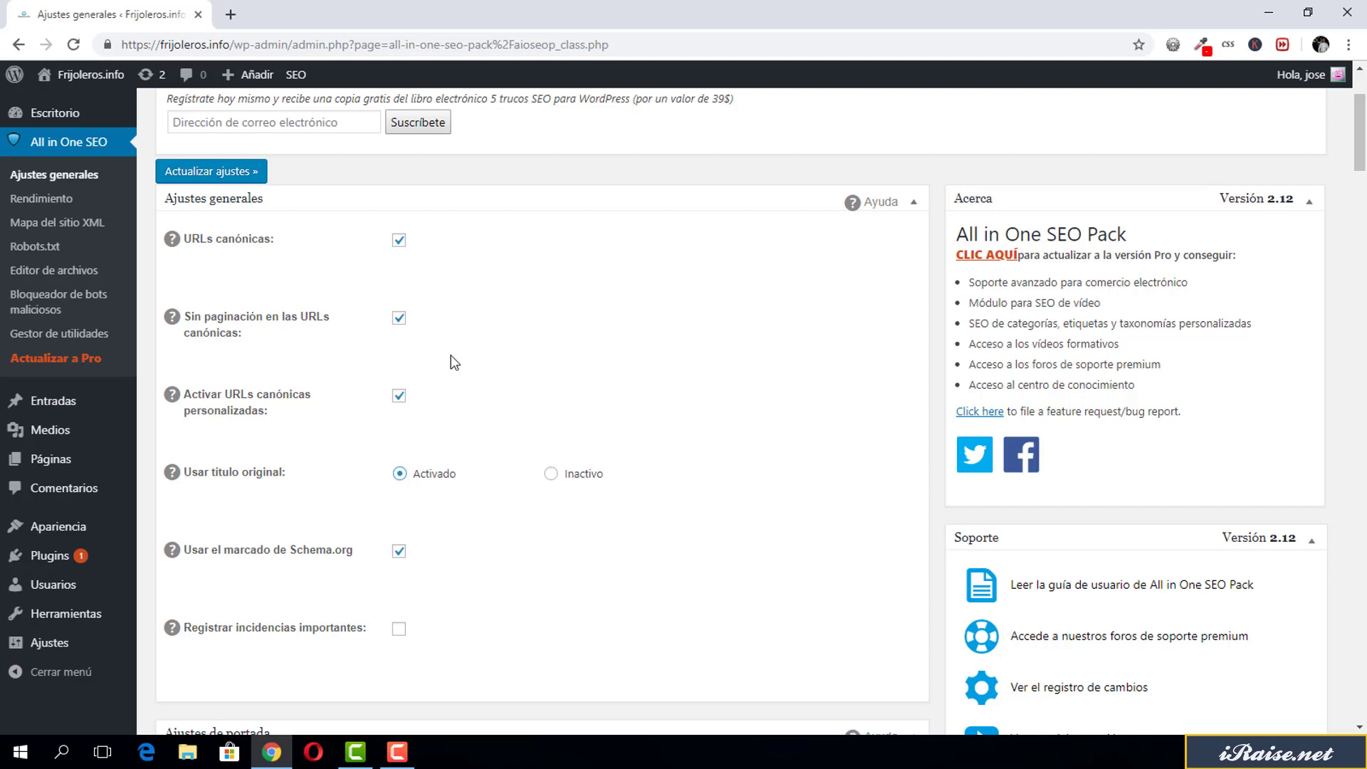
# Step: Enable "Registrar incidencias importantes" and set "Utilizar la página principal estática en su lugar" to Activado
pyautogui.scroll(-3, 456, 360)
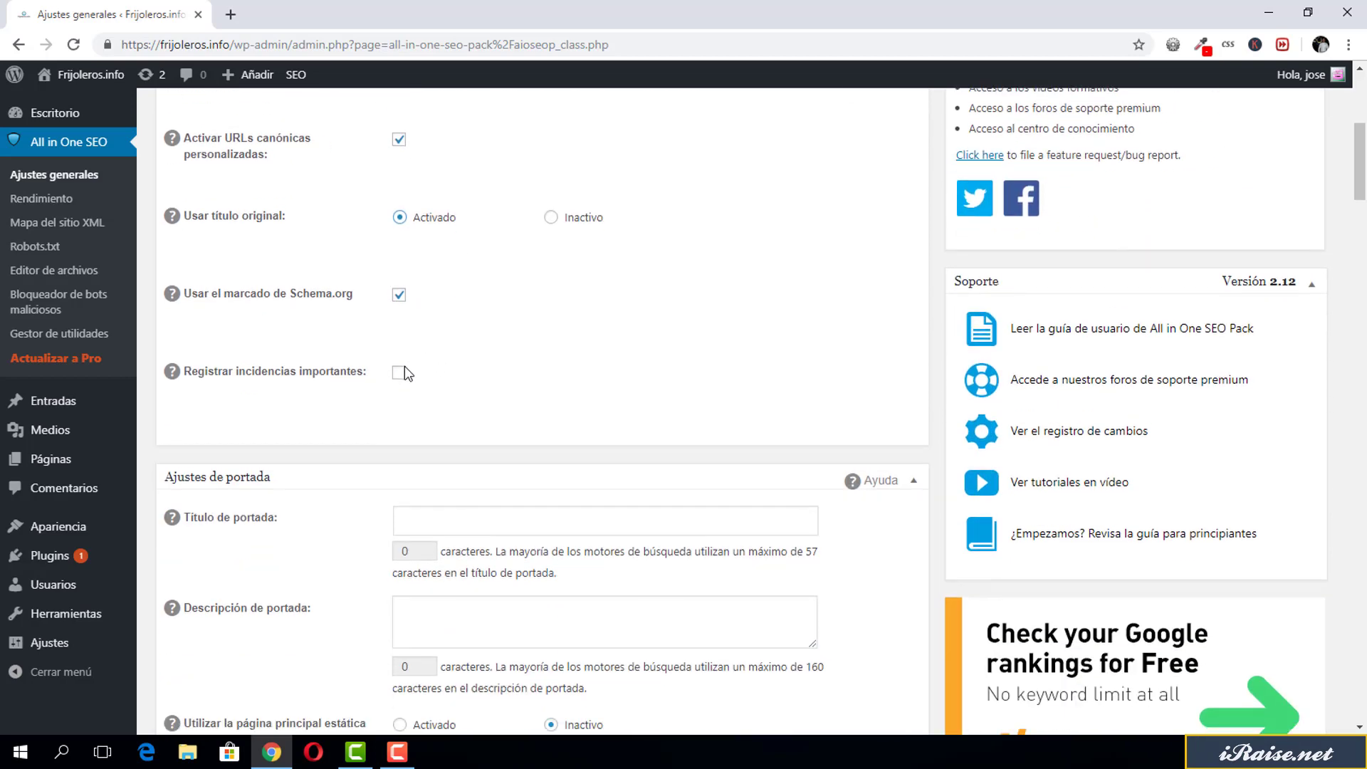
pyautogui.click(403, 369)
pyautogui.scroll(-3, 580, 397)
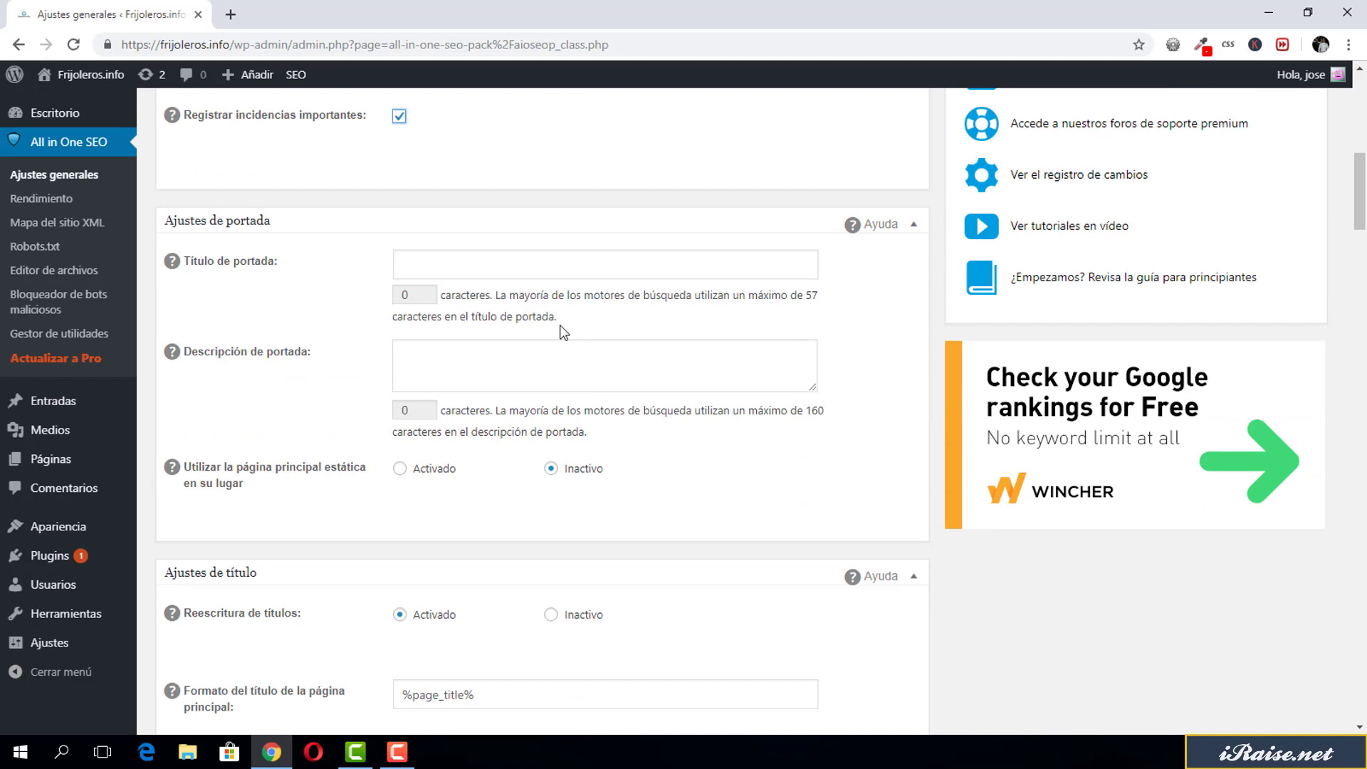
pyautogui.click(400, 468)
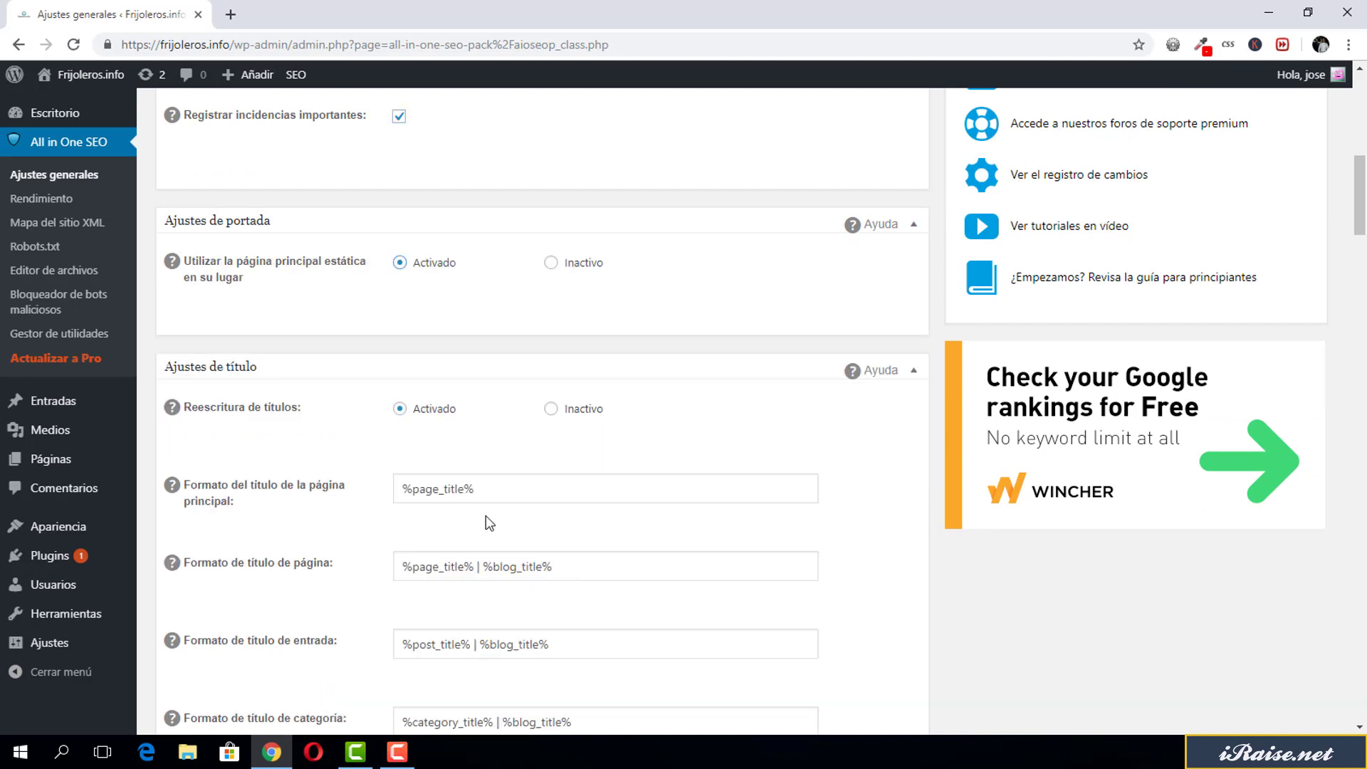
# Step: Review the title formats, content type, display and webmaster verification settings
pyautogui.scroll(-1, 513, 357)
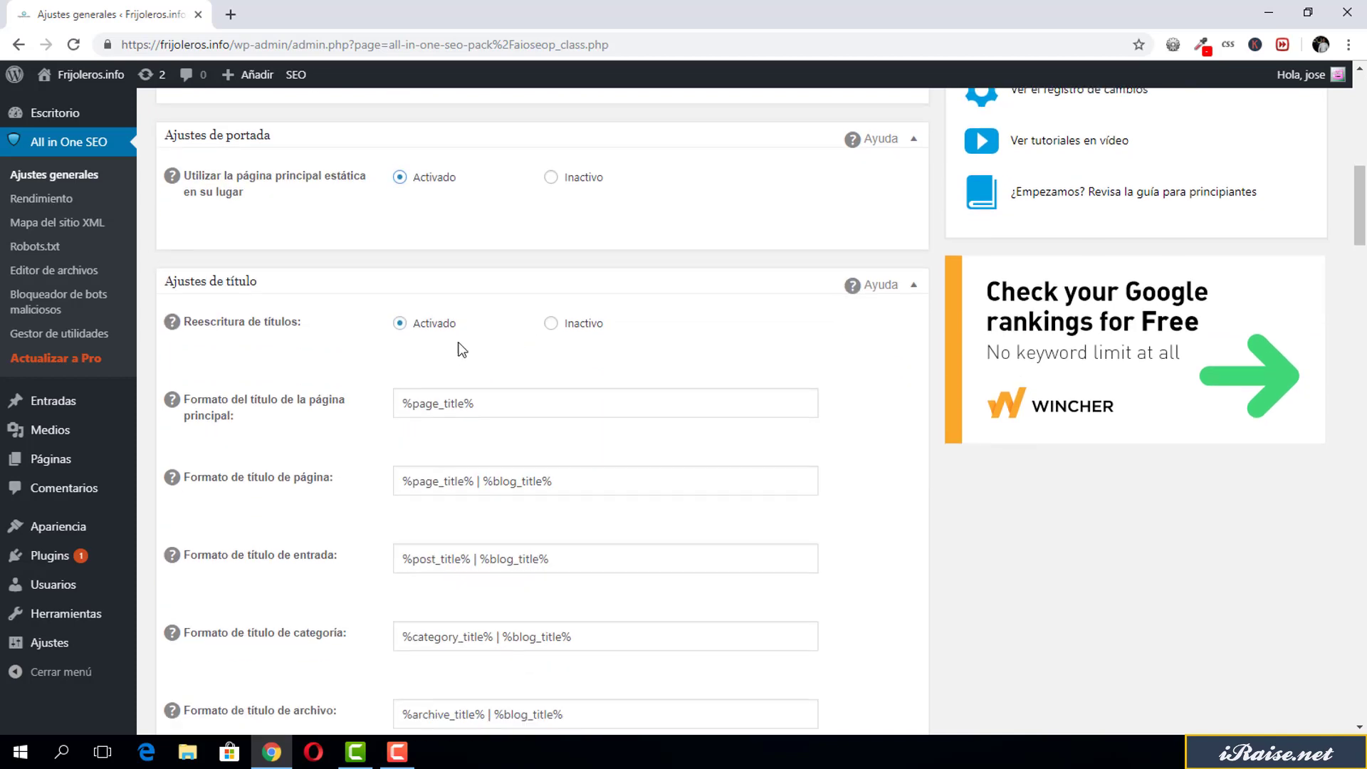
pyautogui.scroll(-1, 430, 368)
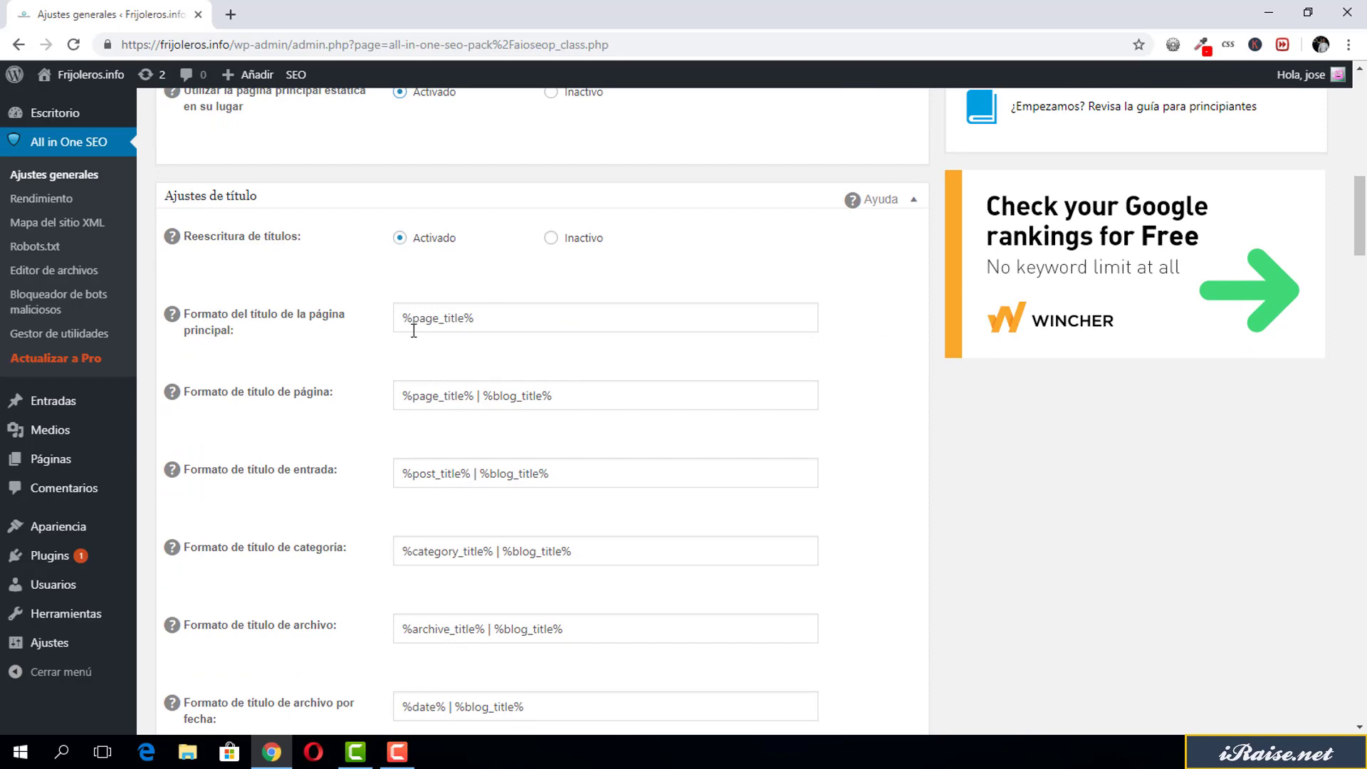
pyautogui.scroll(-2, 441, 342)
pyautogui.scroll(-2, 455, 371)
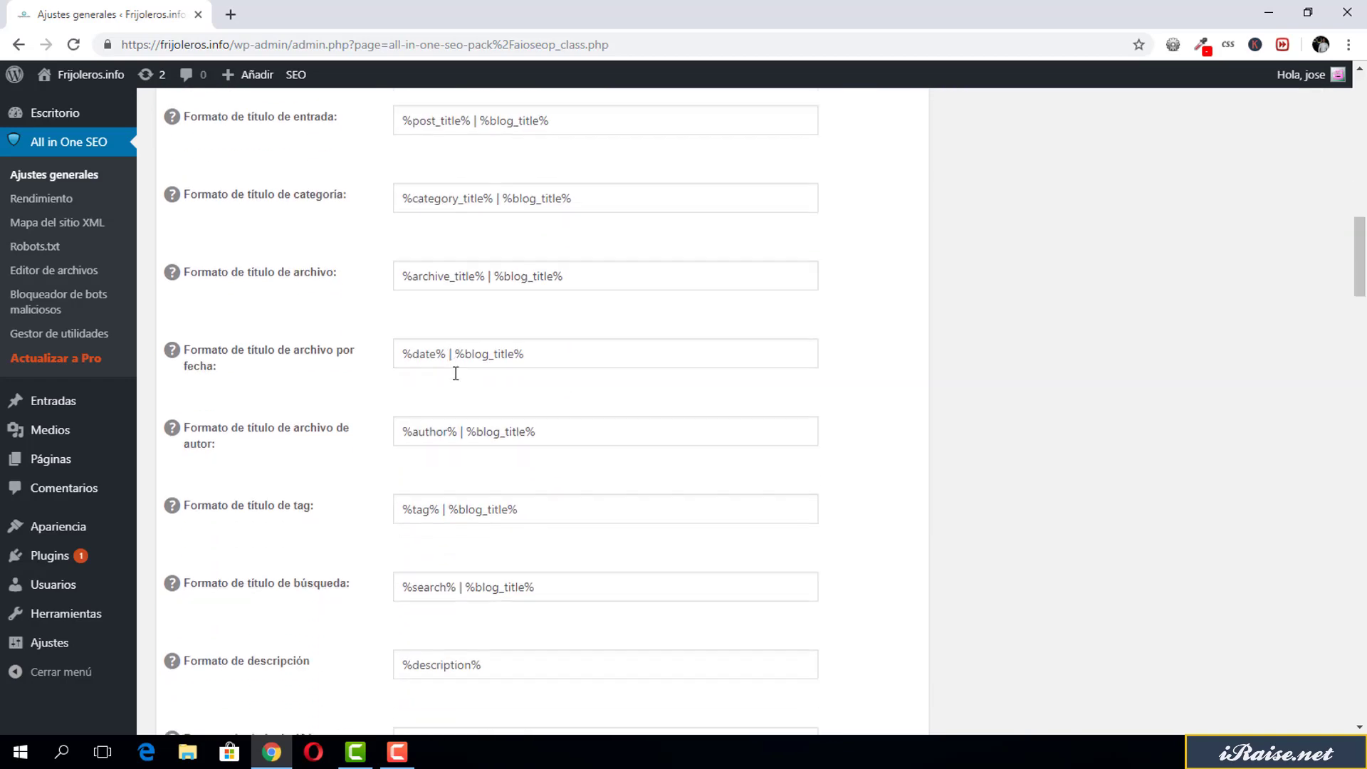
pyautogui.scroll(-7, 456, 373)
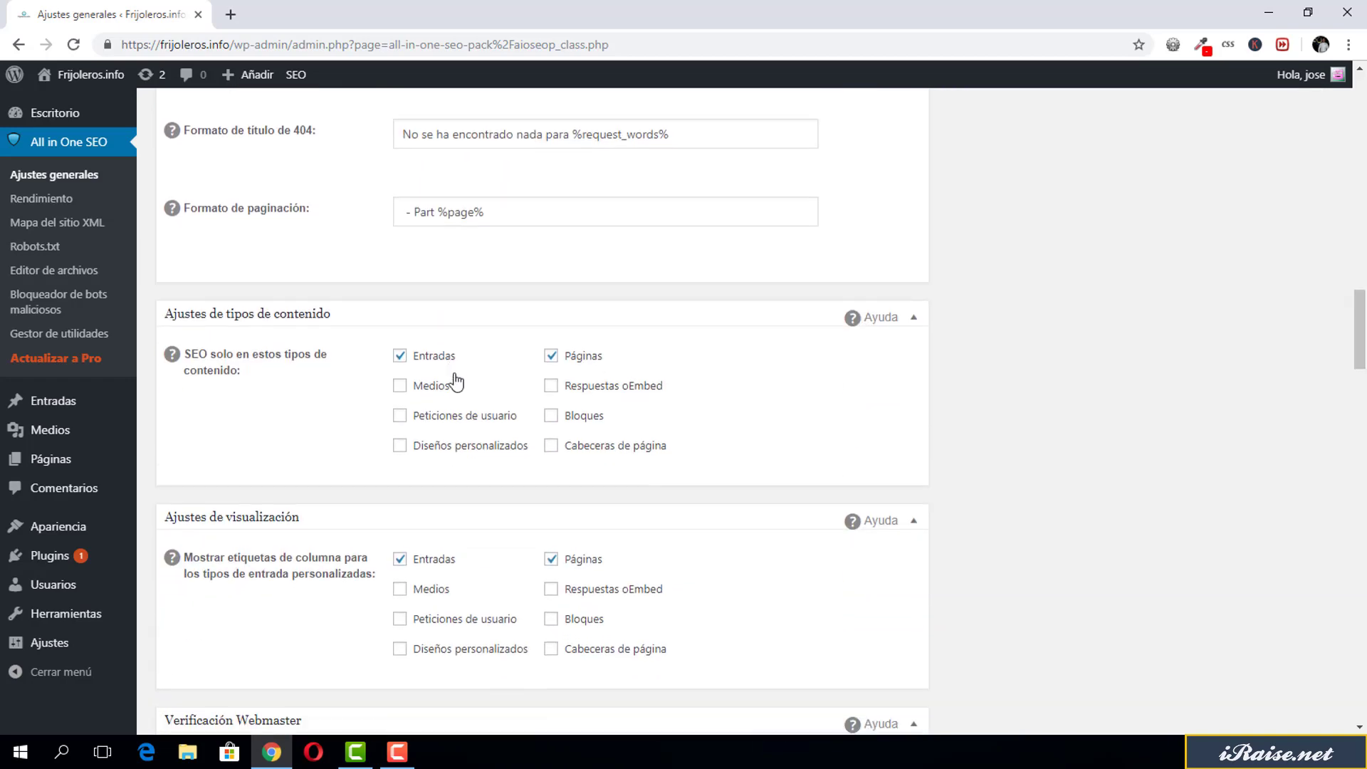
pyautogui.scroll(-1, 456, 383)
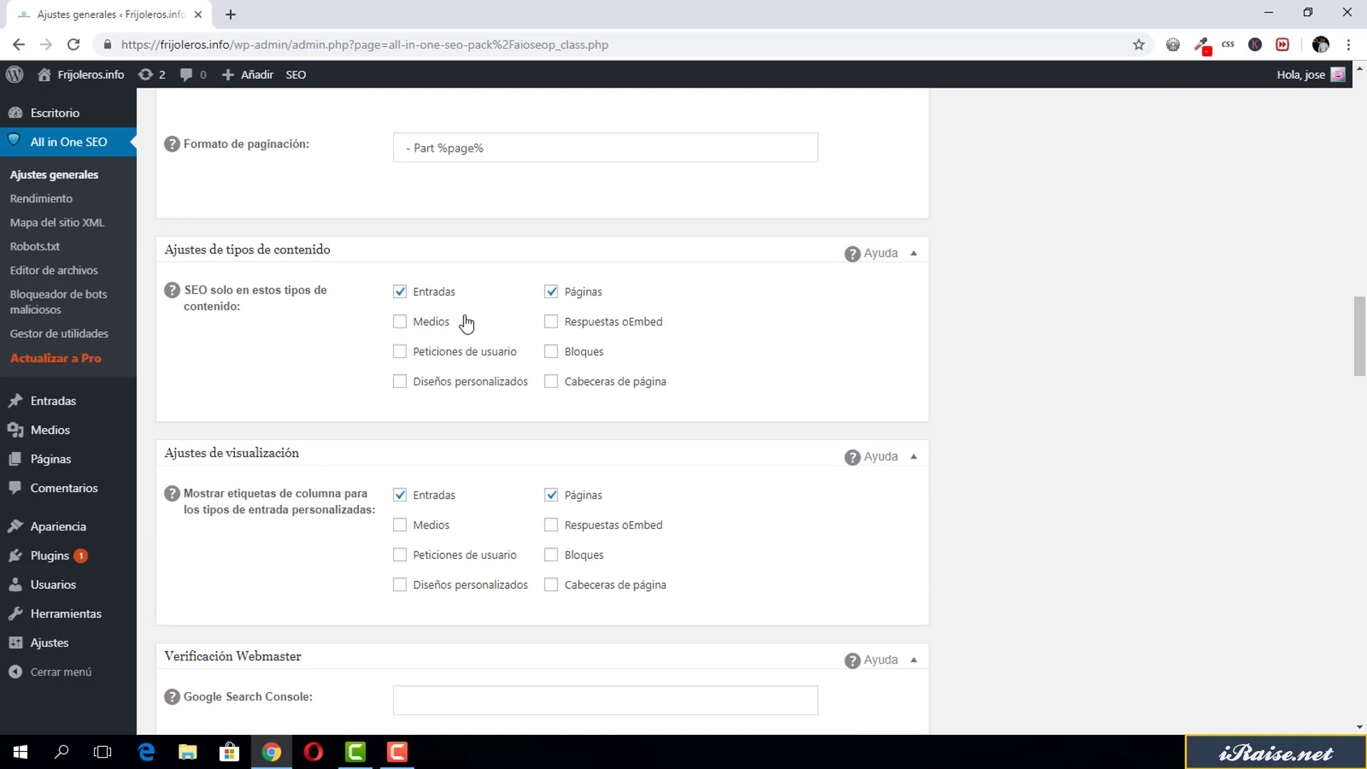
pyautogui.scroll(-2, 429, 401)
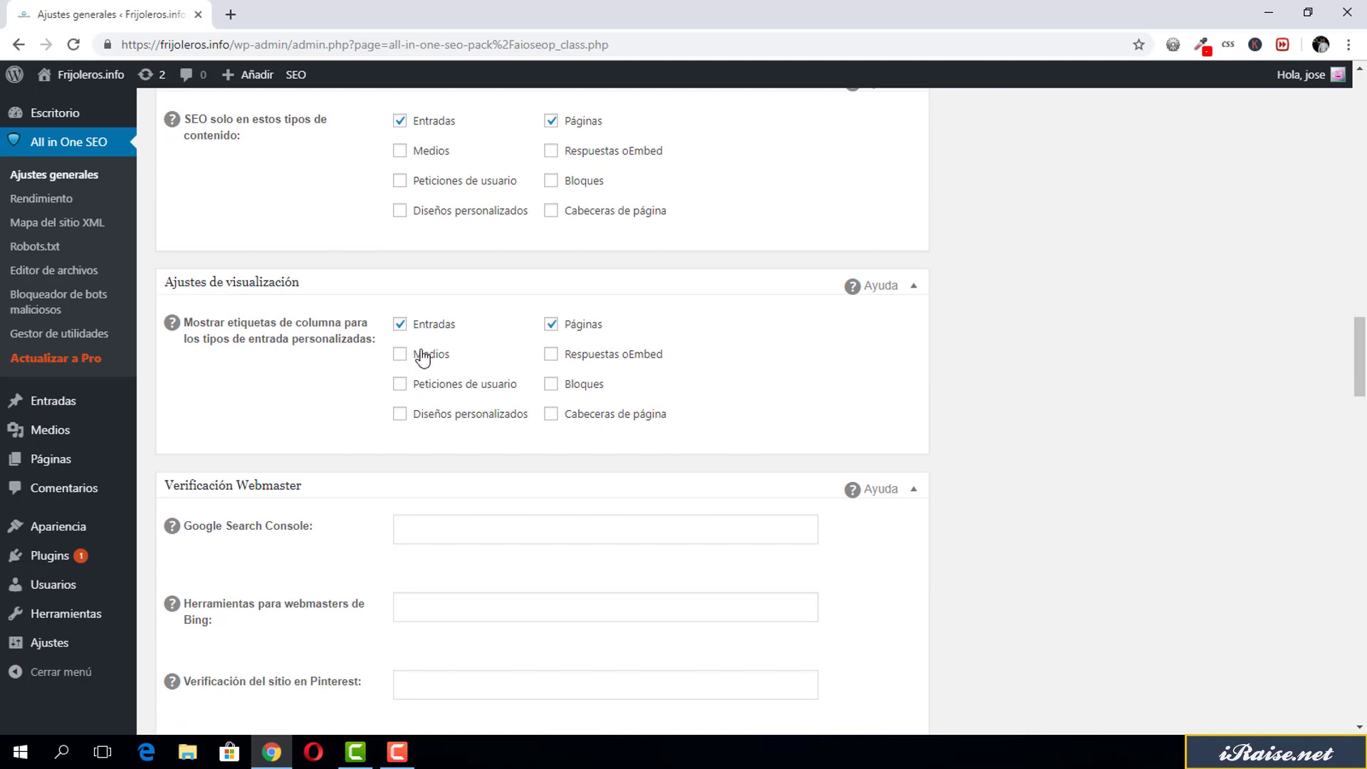
pyautogui.scroll(-2, 466, 322)
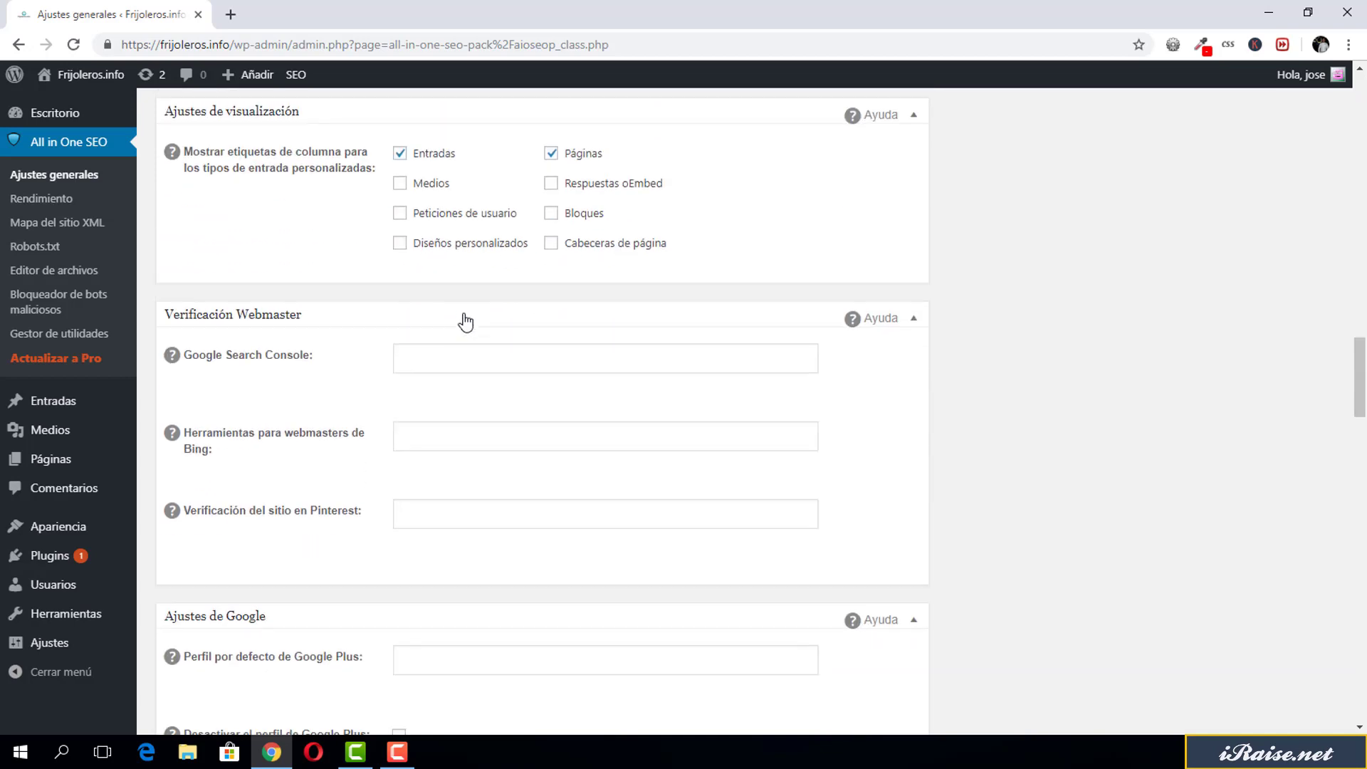
# Step: In Ajustes de Google, enable "Desactivar el perfil de Google Plus" and set "Ajustes avanzados de autoría" to Activado
pyautogui.scroll(-5, 467, 322)
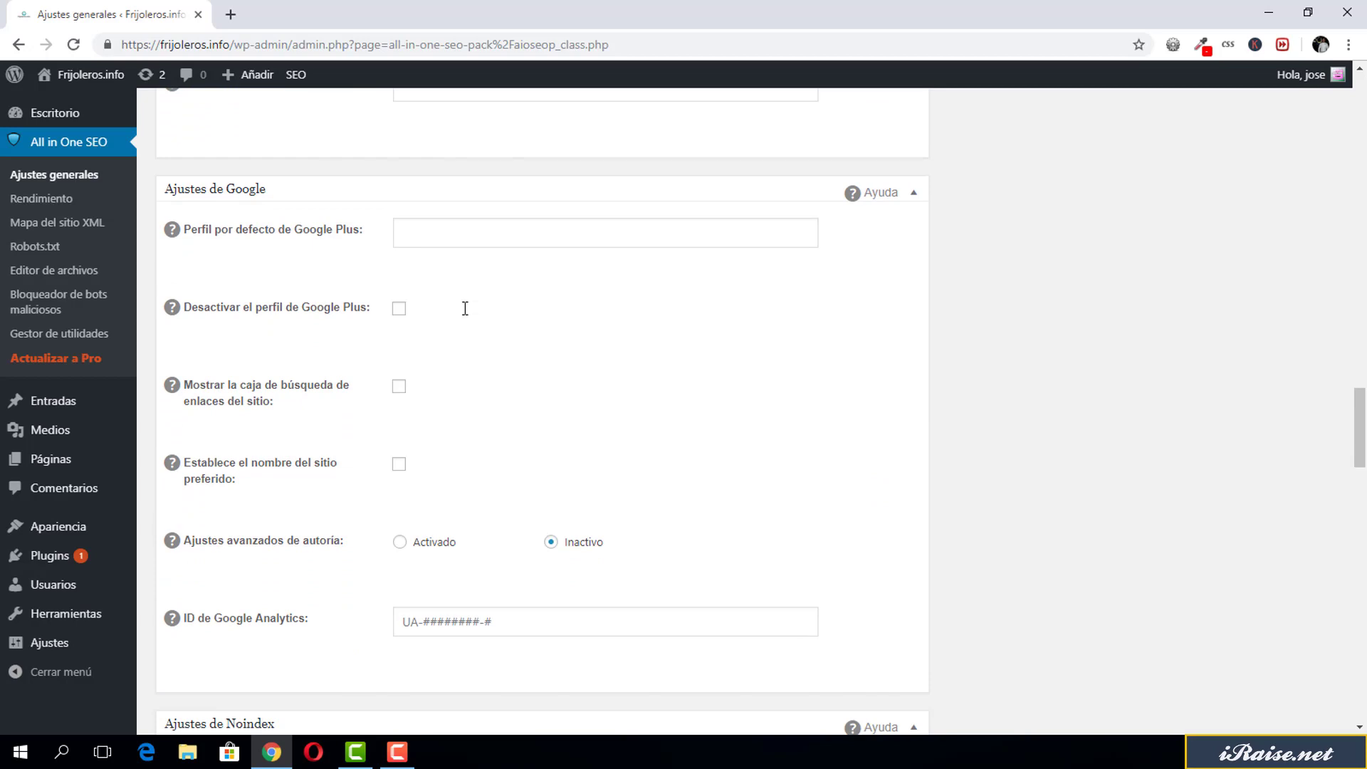
pyautogui.click(400, 309)
pyautogui.scroll(-1, 514, 371)
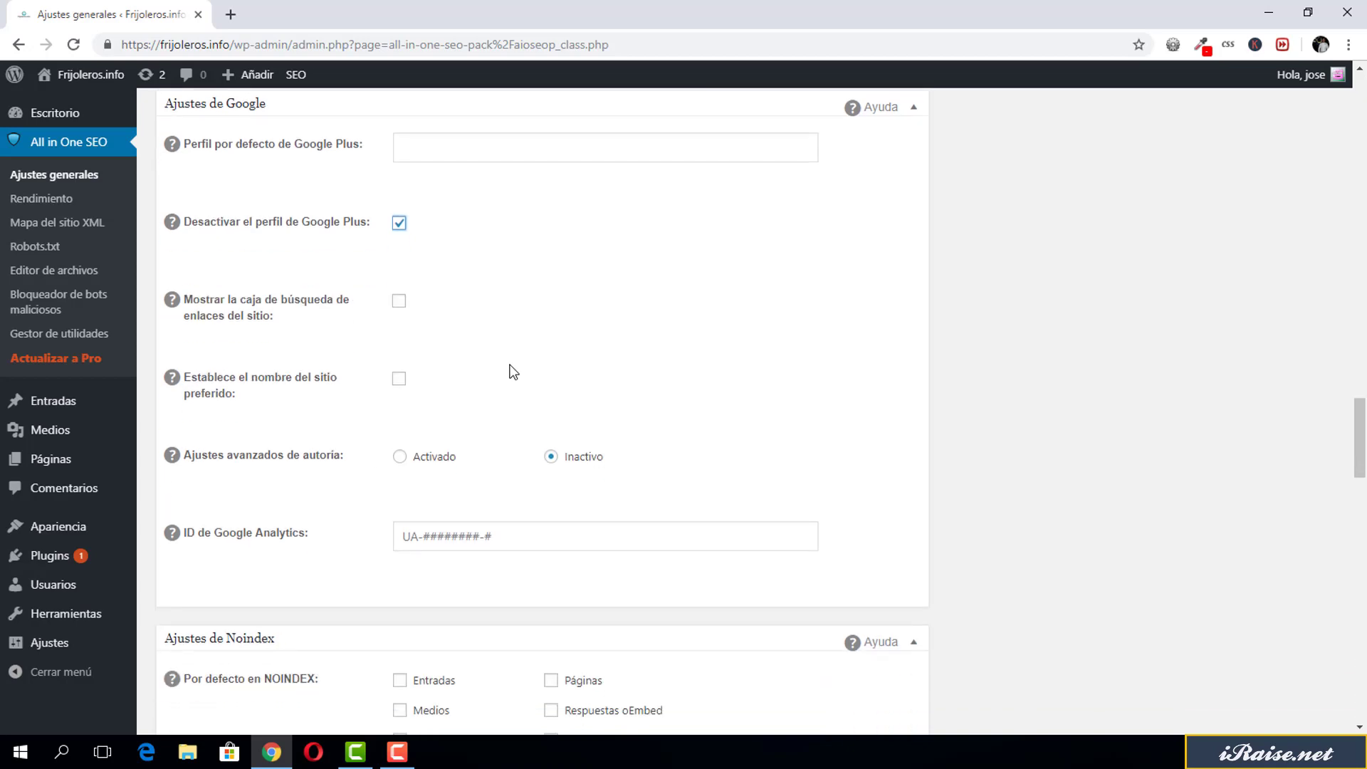
pyautogui.click(399, 456)
pyautogui.scroll(-1, 489, 378)
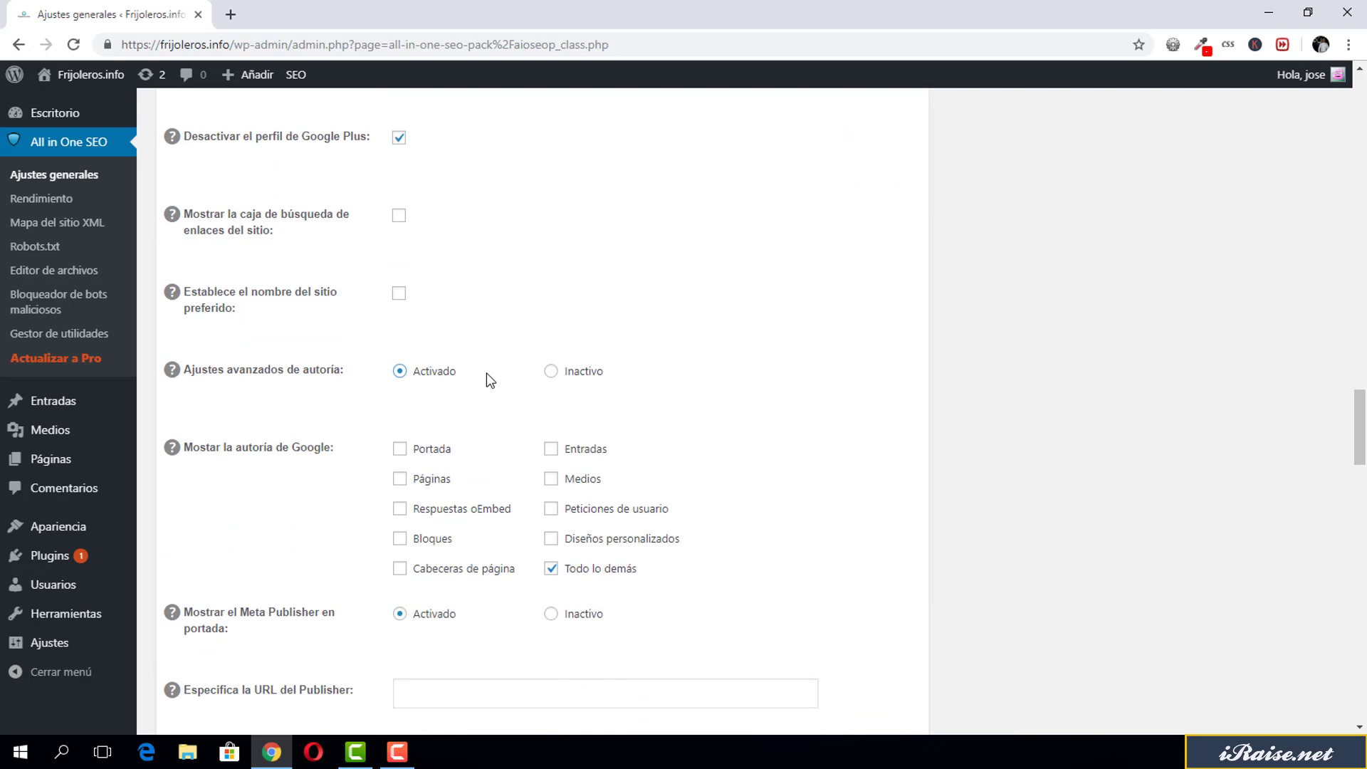
# Step: In Ajustes de Noindex, set Peticiones de usuario, Diseños personalizados, Cabeceras de página, Bloques and Respuestas oEmbed to NOINDEX by default
pyautogui.scroll(-1, 488, 378)
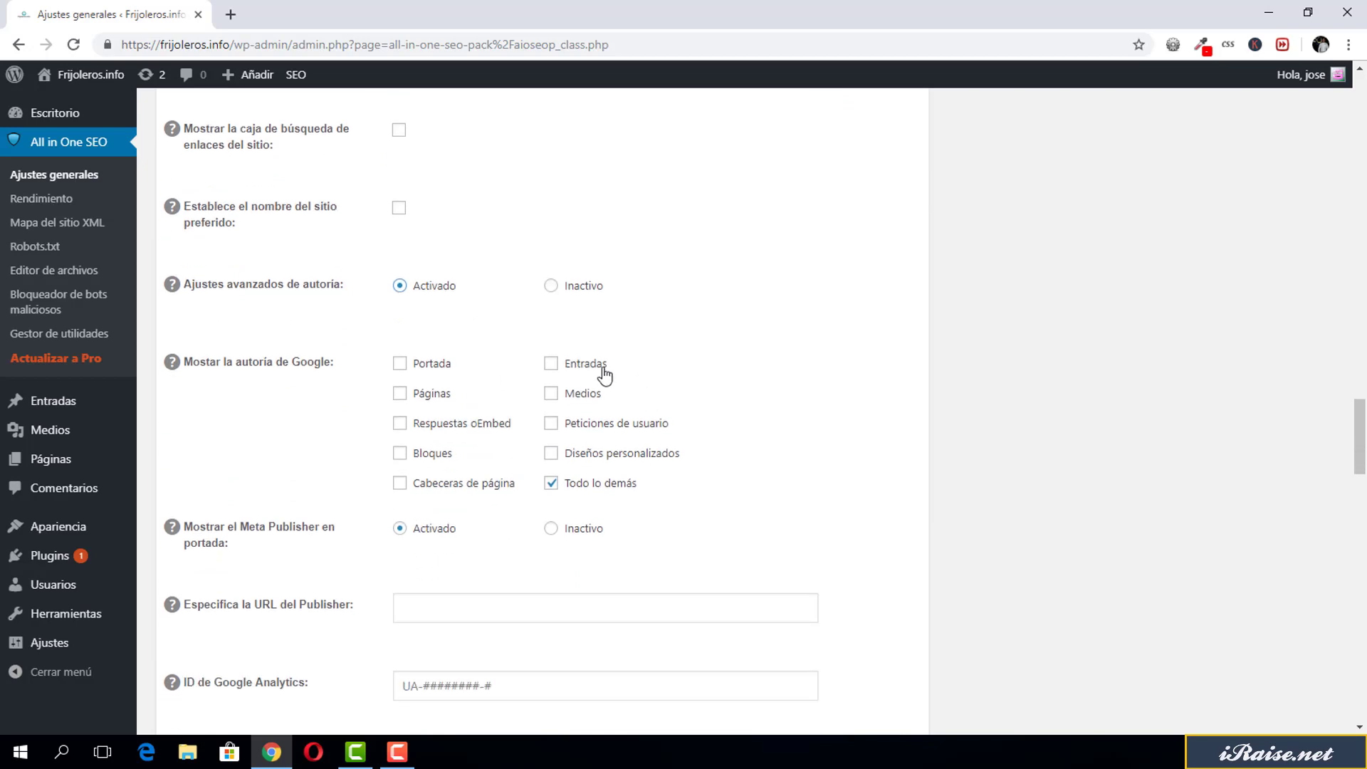
pyautogui.scroll(-2, 536, 400)
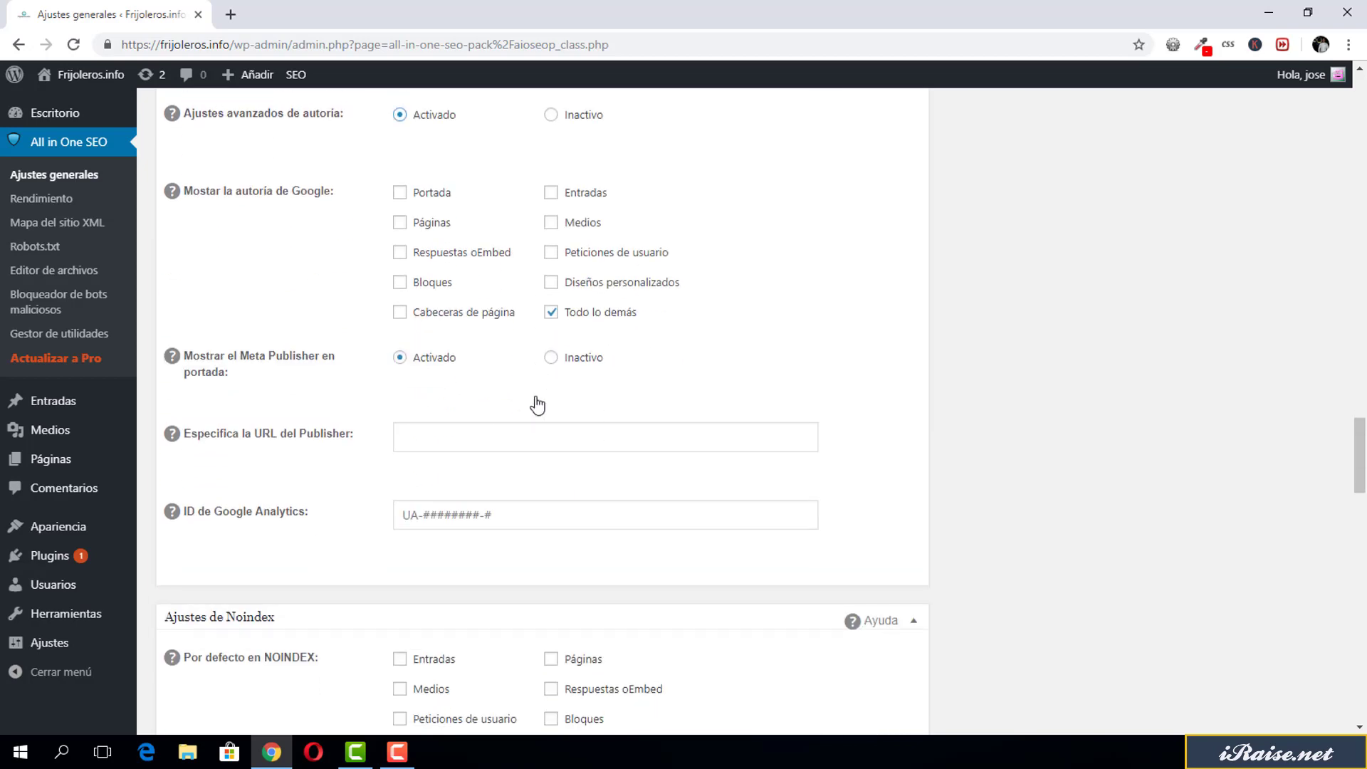
pyautogui.scroll(-4, 537, 404)
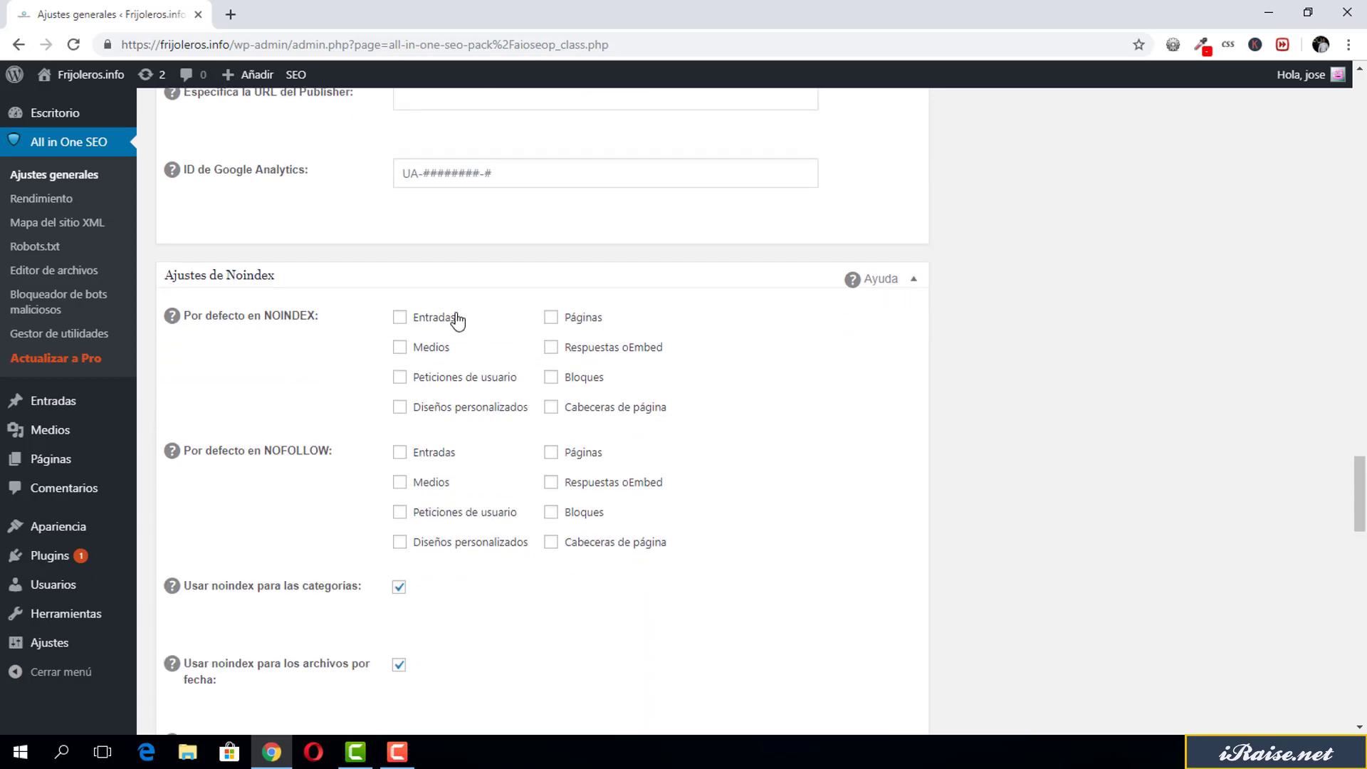
pyautogui.click(438, 378)
pyautogui.click(458, 409)
pyautogui.click(572, 410)
pyautogui.click(578, 378)
pyautogui.click(591, 351)
# Step: Set Diseños personalizados, Peticiones de usuario, Respuestas oEmbed, Bloques and Cabeceras de página to NOFOLLOW by default, and Medios to NOINDEX
pyautogui.click(463, 544)
pyautogui.click(464, 516)
pyautogui.click(551, 484)
pyautogui.click(551, 513)
pyautogui.click(556, 547)
pyautogui.click(401, 349)
# Step: Enable noindex for the tag archives (archivos de etiqueta), the search page and the 404 page
pyautogui.scroll(-5, 456, 490)
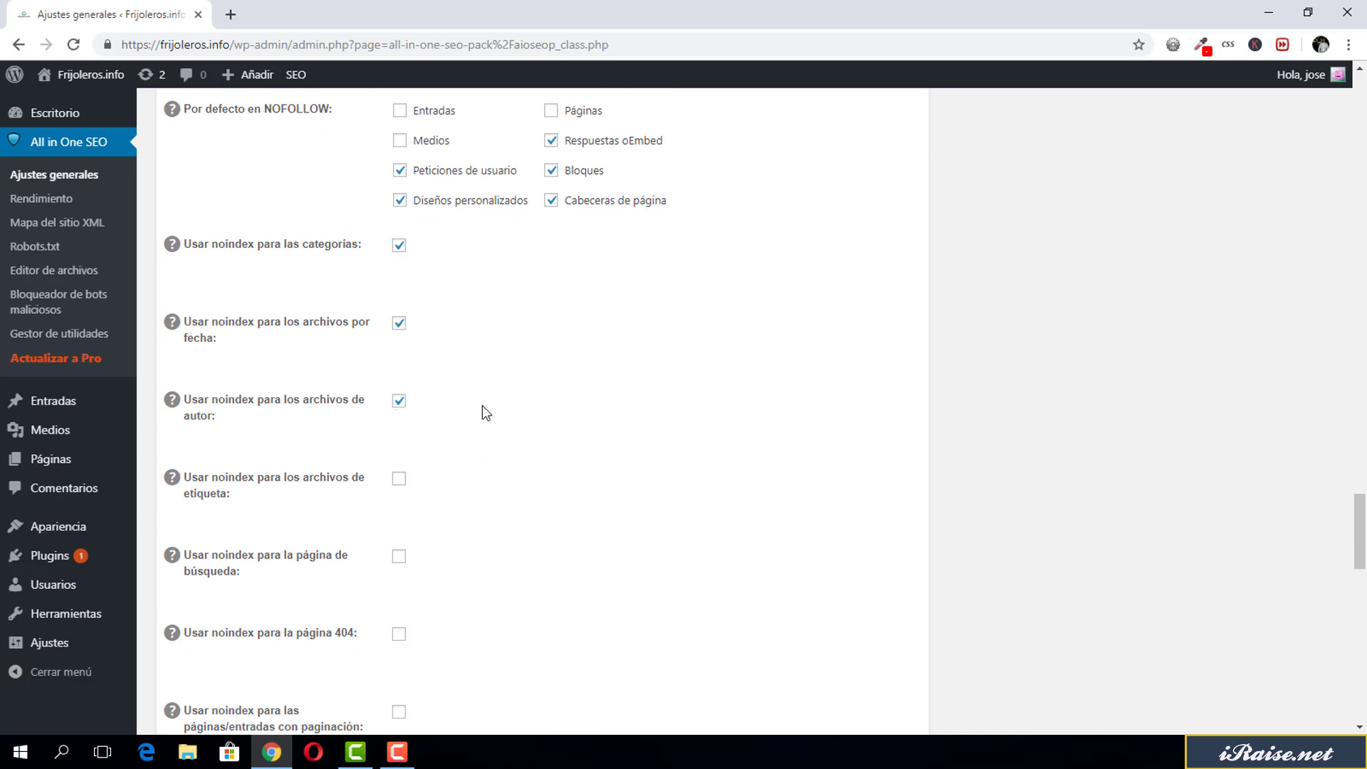
pyautogui.scroll(-1, 488, 413)
pyautogui.click(399, 393)
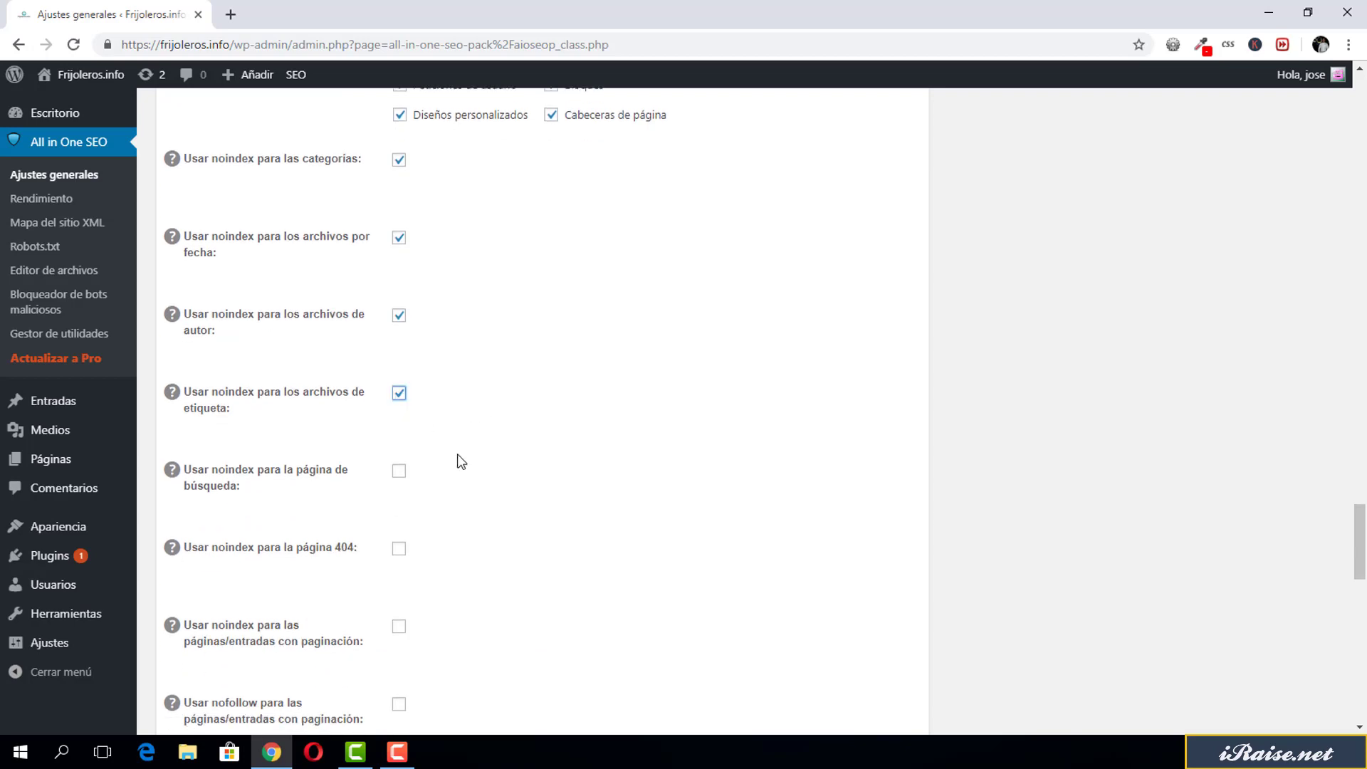
pyautogui.click(396, 472)
pyautogui.click(397, 550)
# Step: Enable "Usar noindex para las páginas/entradas con paginación" and "Tax Noindex", and show the help text for Tax Noindex
pyautogui.scroll(-3, 507, 527)
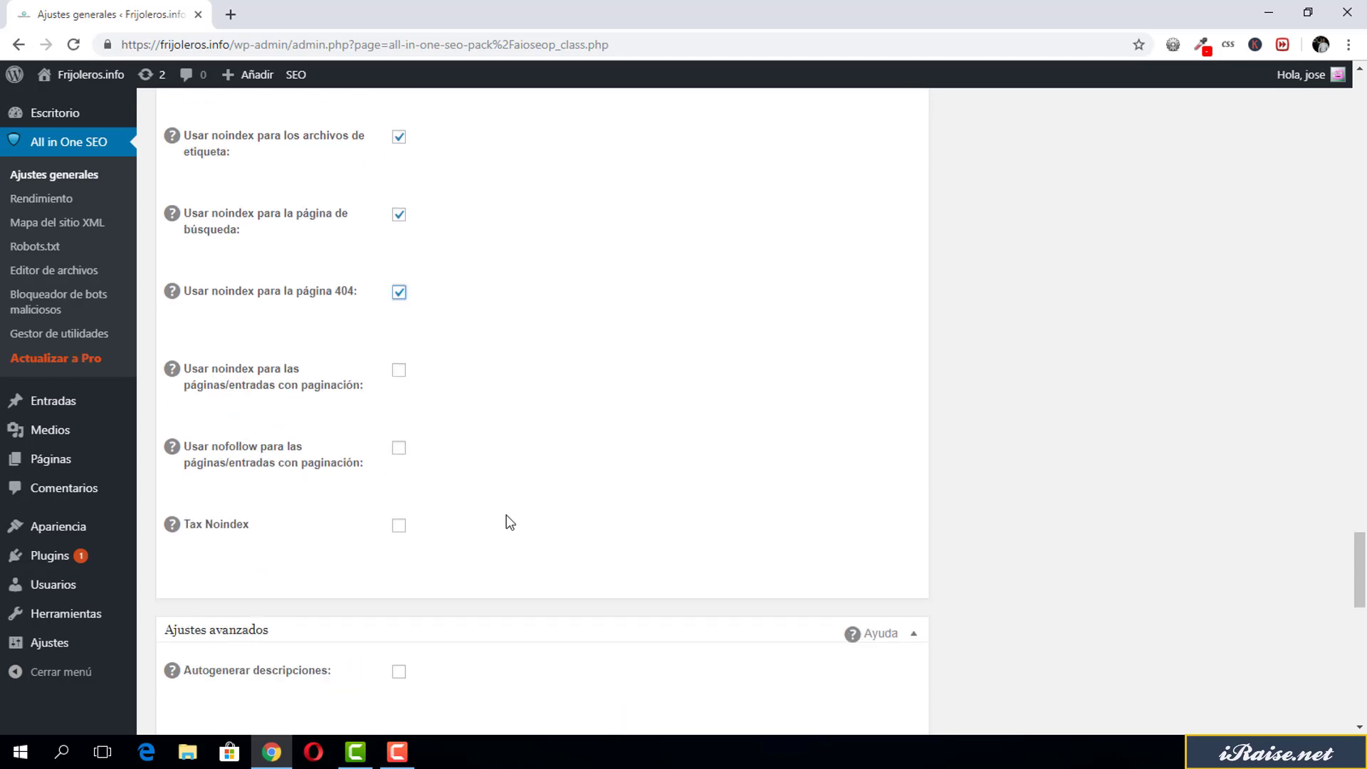
pyautogui.click(402, 376)
pyautogui.scroll(-2, 427, 441)
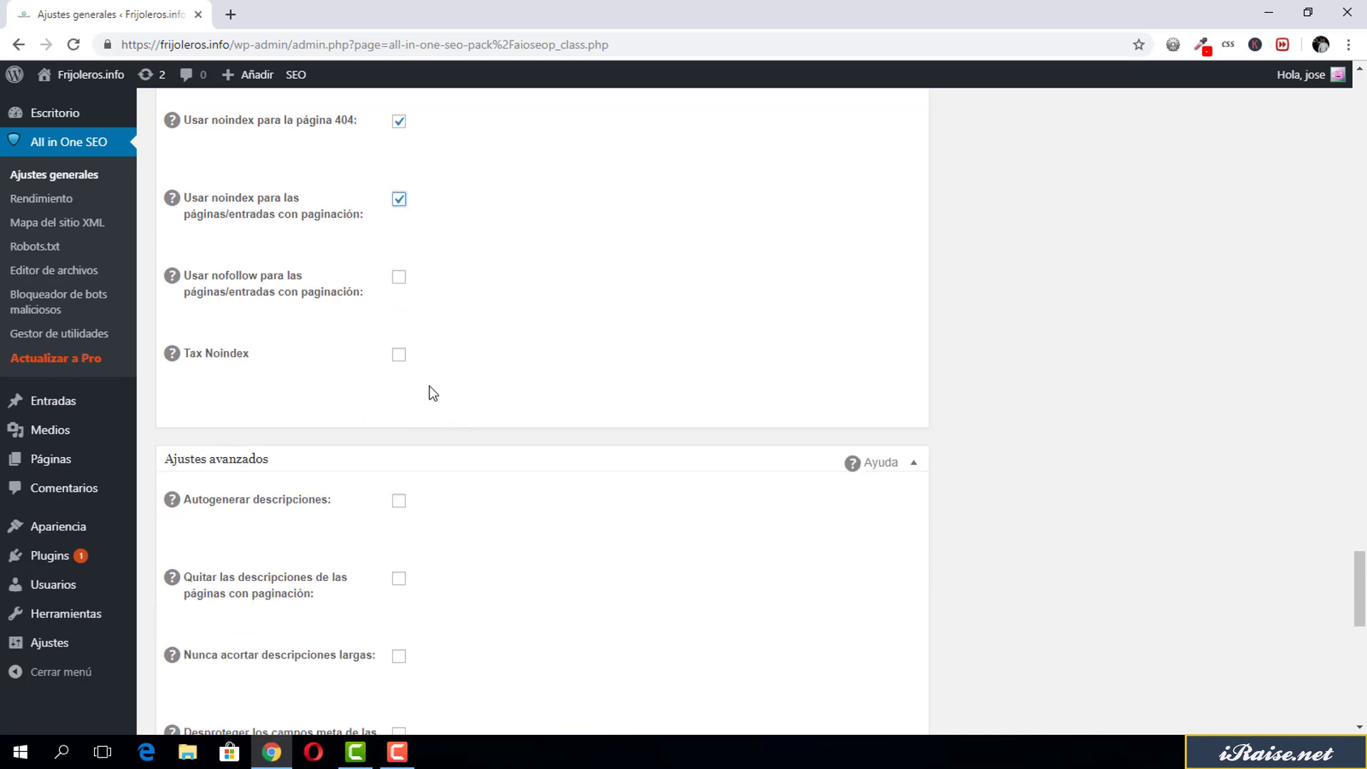
pyautogui.click(399, 355)
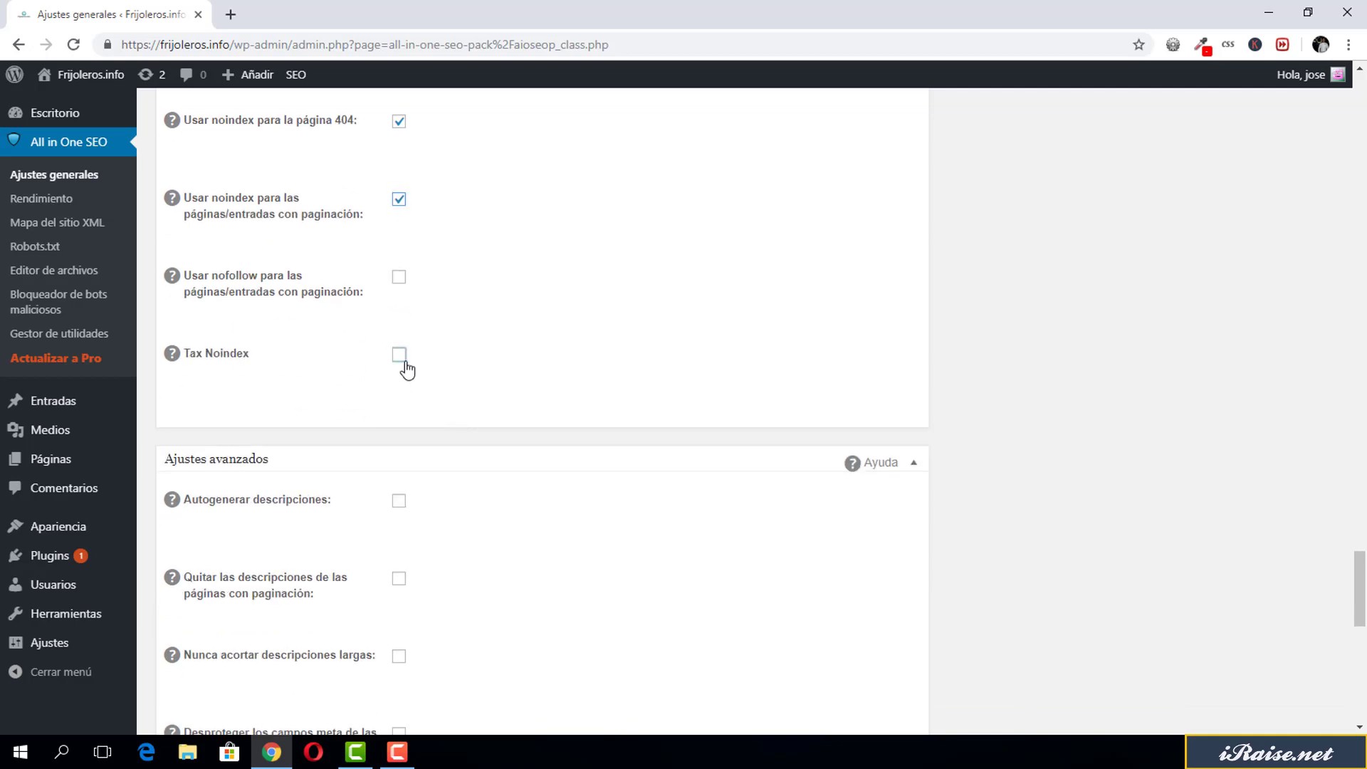
pyautogui.click(168, 361)
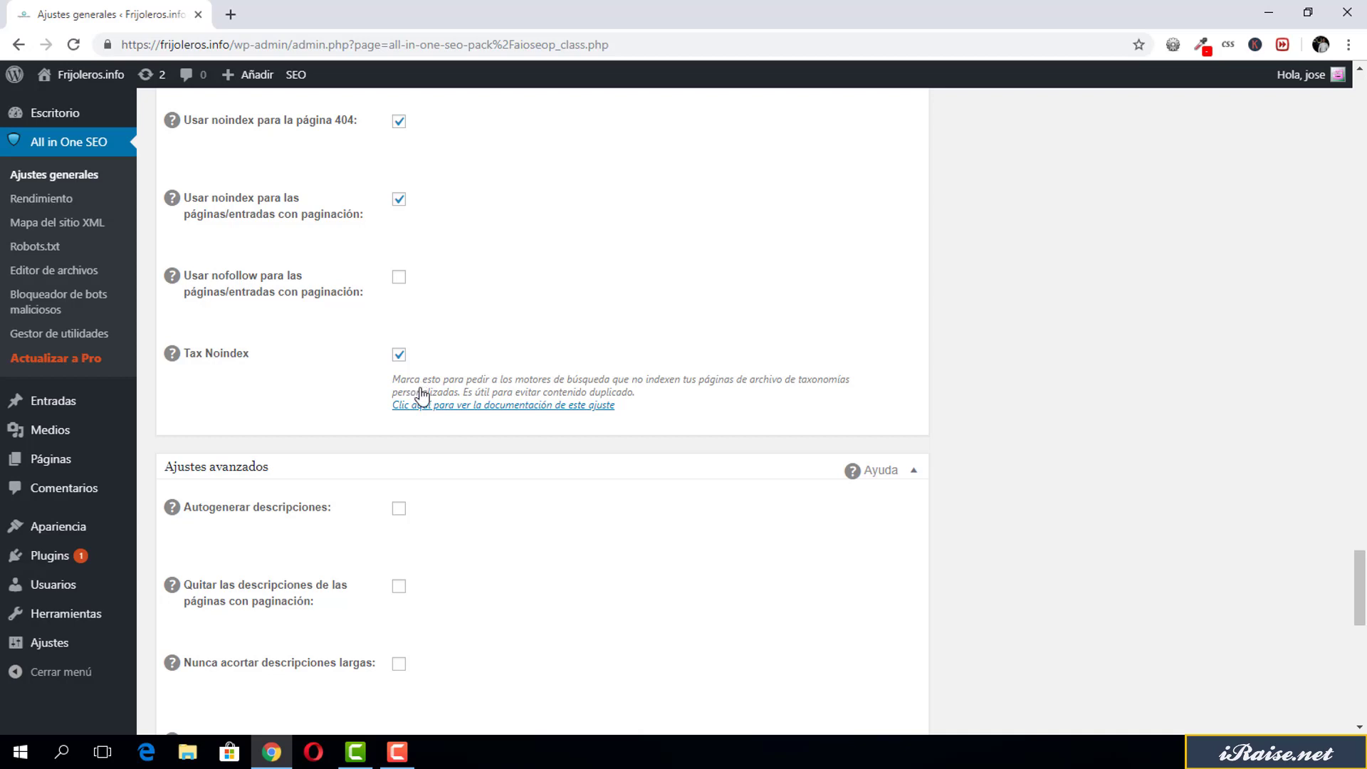
# Step: In Ajustes avanzados, enable "Autogenerar descripciones", "Usar el contenido para las descripciones generadas automáticamente" and "Quitar las descripciones de las páginas con paginación"
pyautogui.scroll(-4, 439, 418)
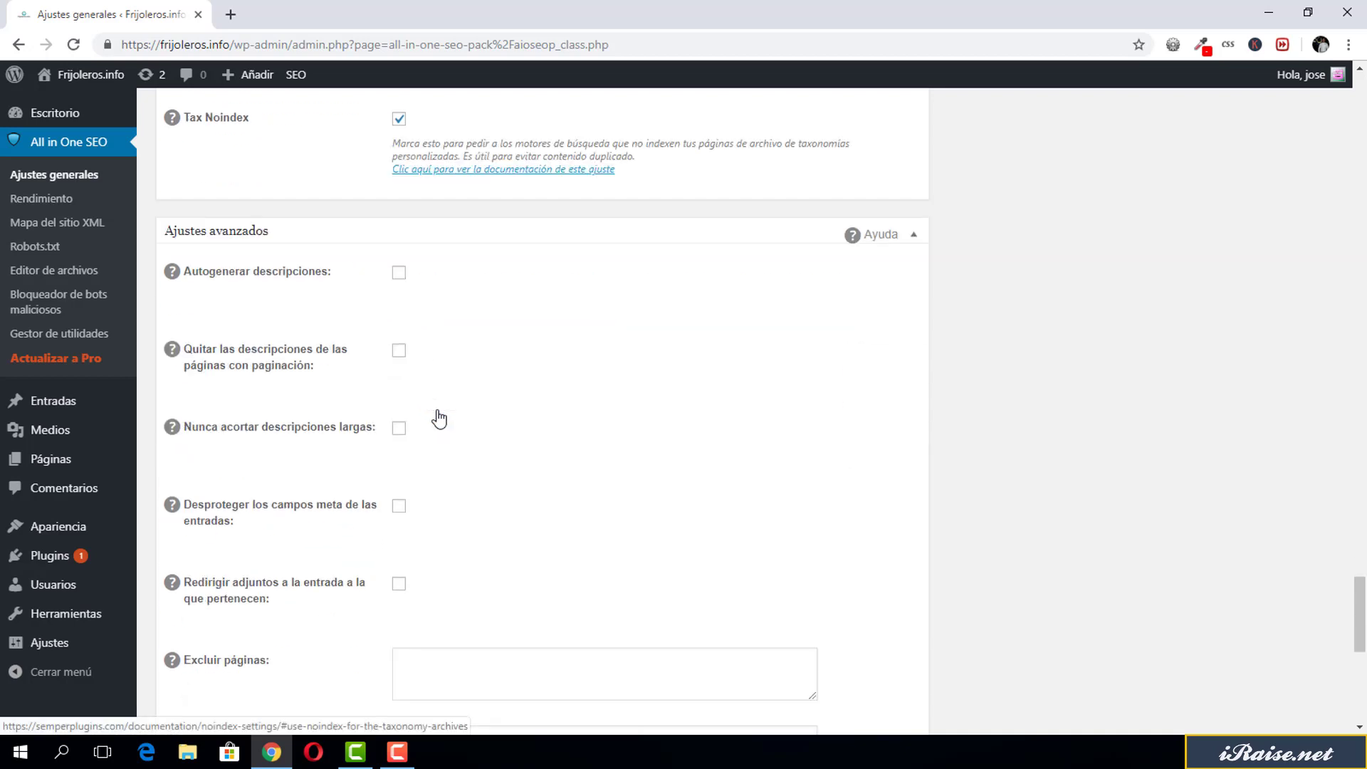
pyautogui.click(398, 250)
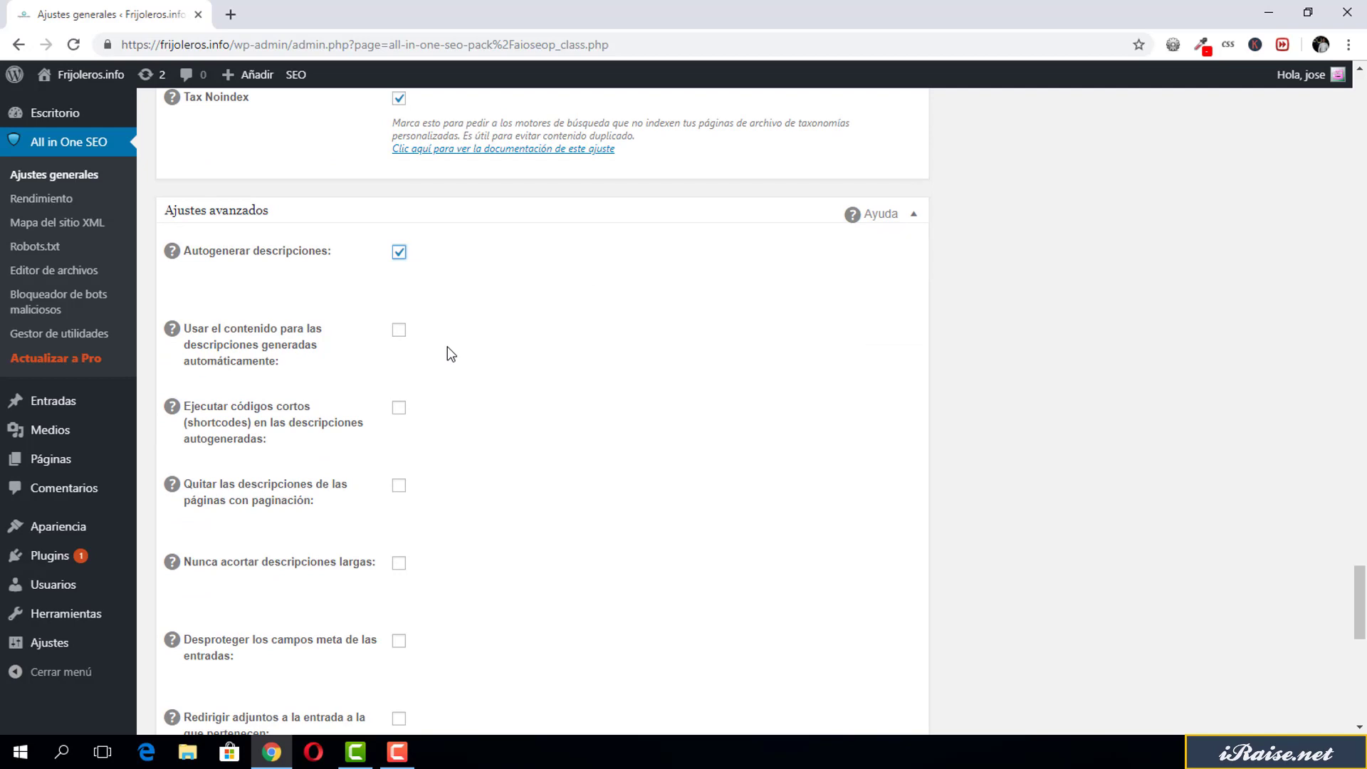
pyautogui.scroll(-1, 456, 263)
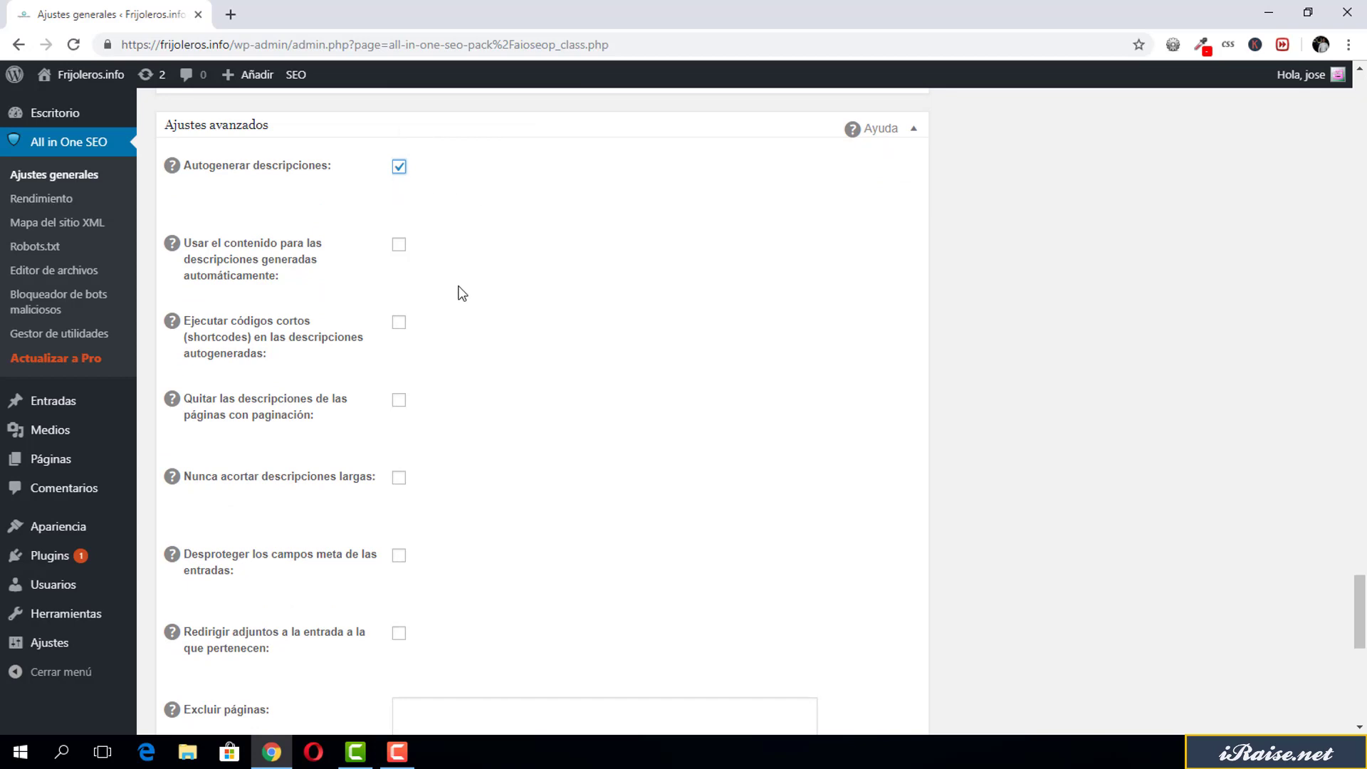
pyautogui.click(398, 245)
pyautogui.scroll(-1, 418, 335)
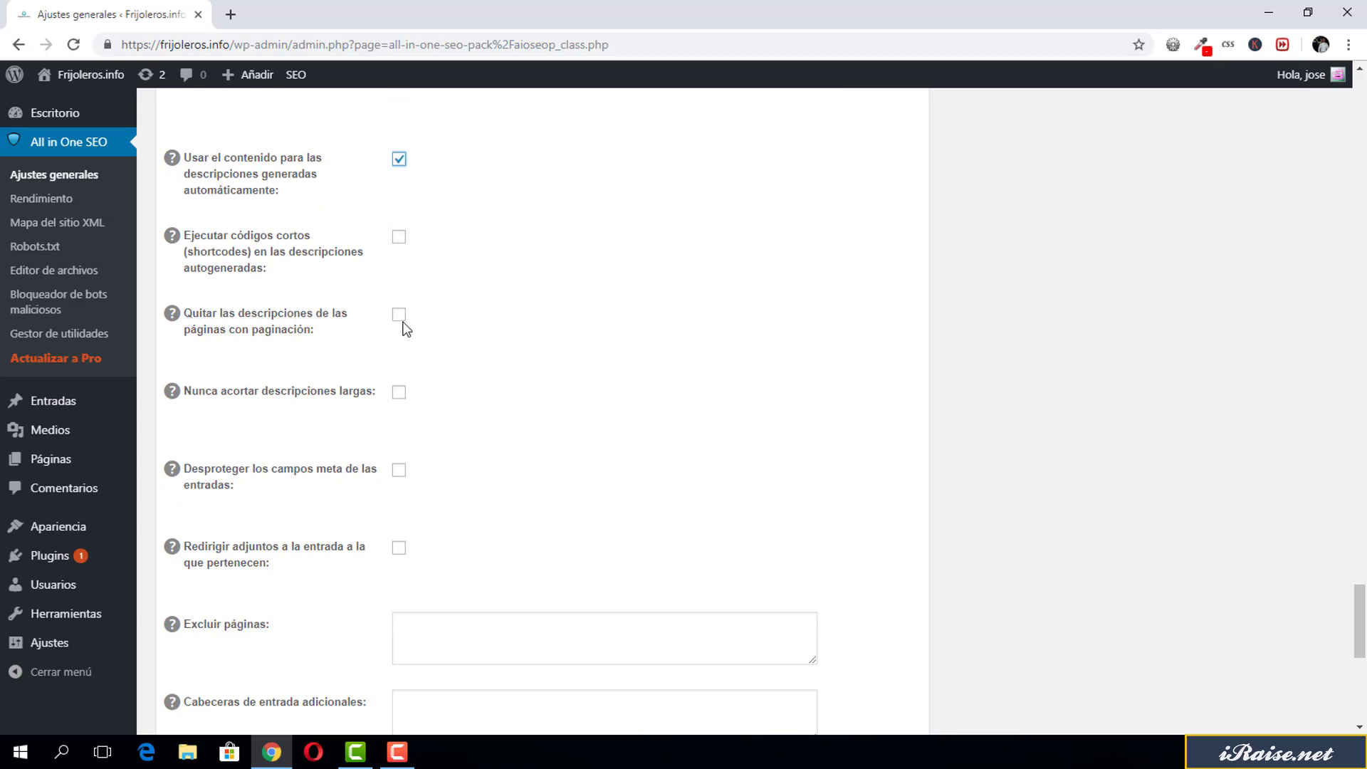
pyautogui.click(400, 317)
pyautogui.scroll(-1, 422, 389)
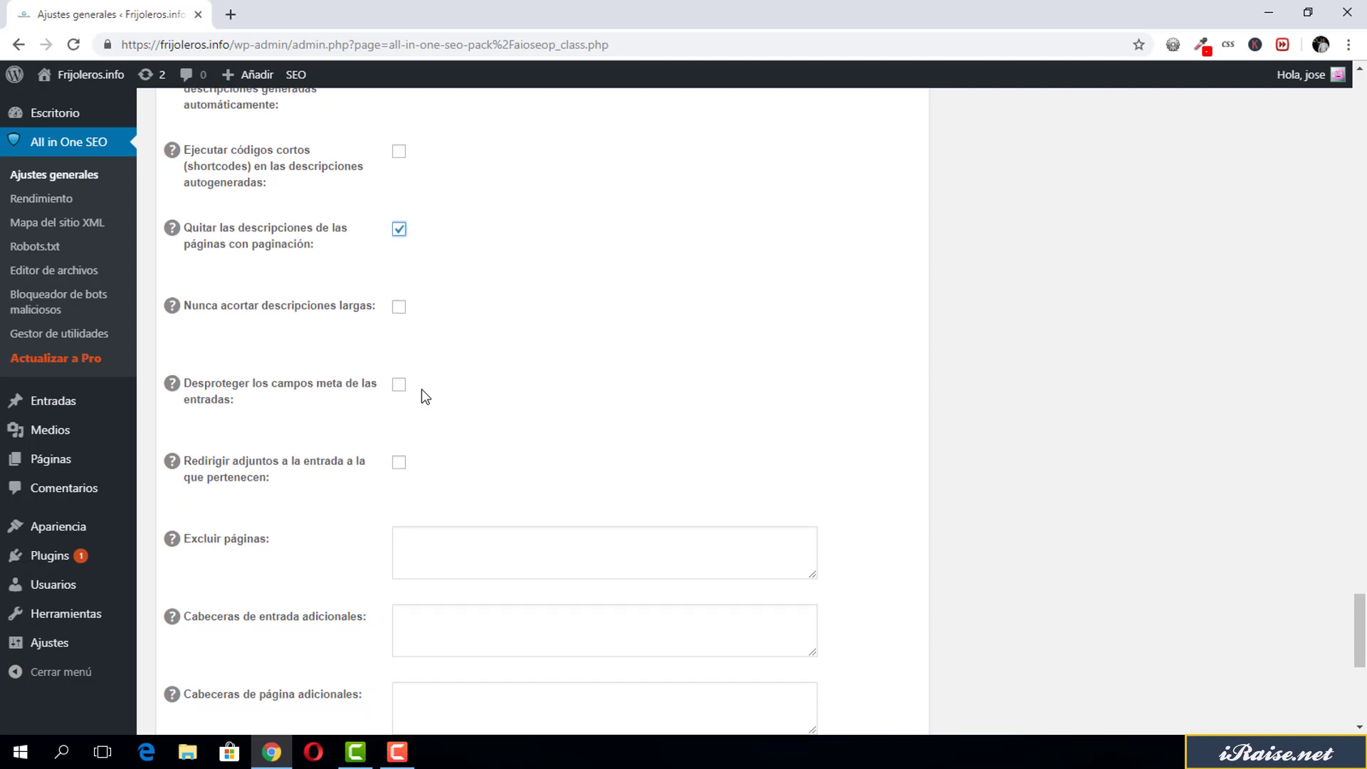
# Step: Enable "Nunca acortar descripciones largas", "Desproteger los campos meta de las entradas" and "Redirigir adjuntos a la entrada a la que pertenecen"
pyautogui.click(399, 308)
pyautogui.click(399, 385)
pyautogui.click(397, 470)
# Step: Recheck the Noindex and advanced options, and save the plugin's general settings
pyautogui.scroll(15, 390, 476)
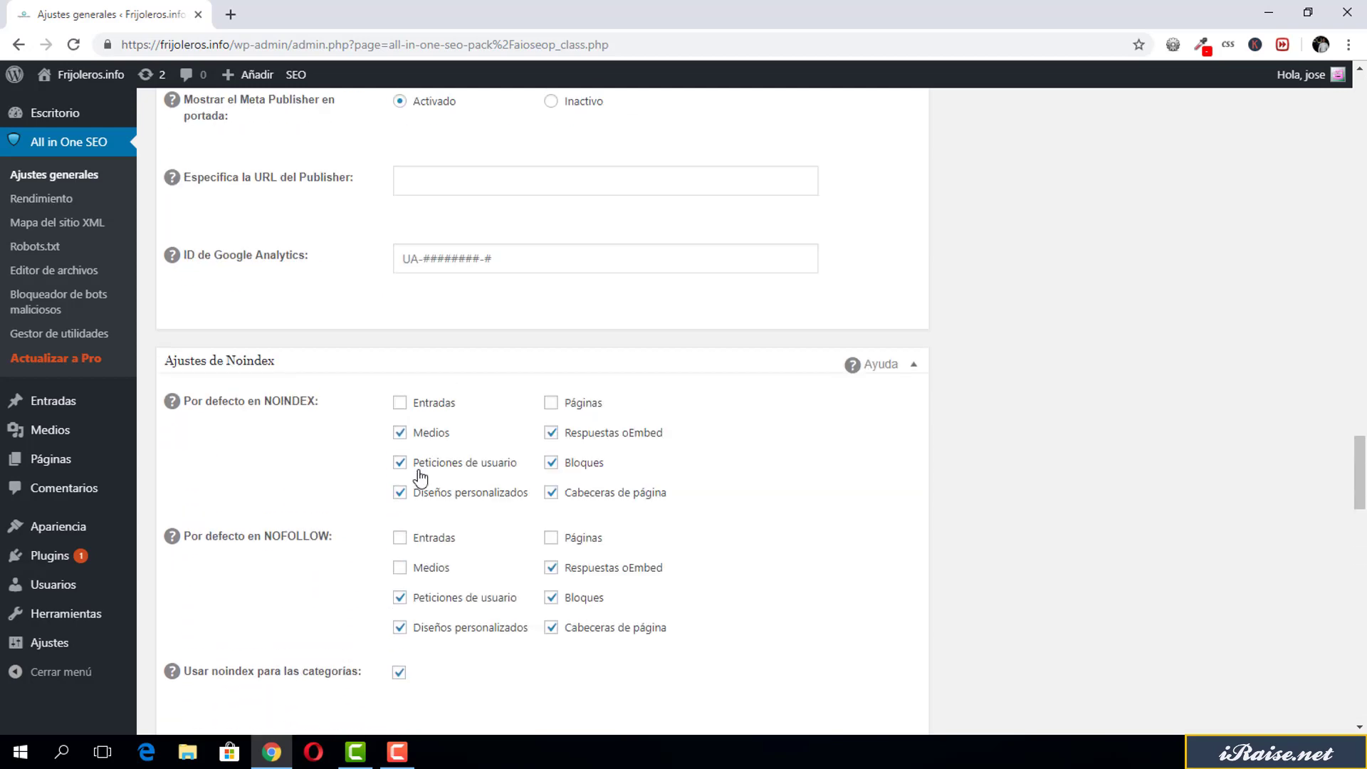
pyautogui.scroll(-1, 441, 492)
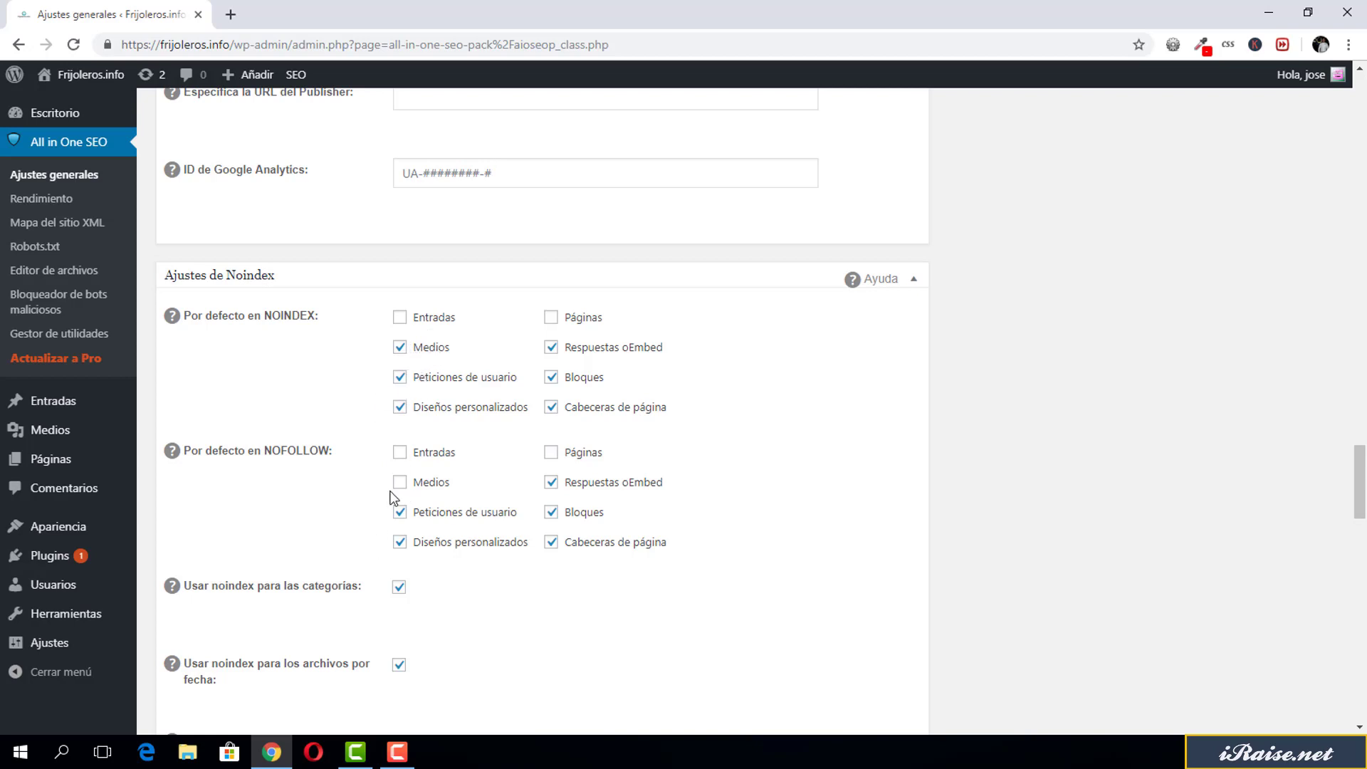
pyautogui.scroll(-20, 391, 492)
pyautogui.scroll(4, 391, 489)
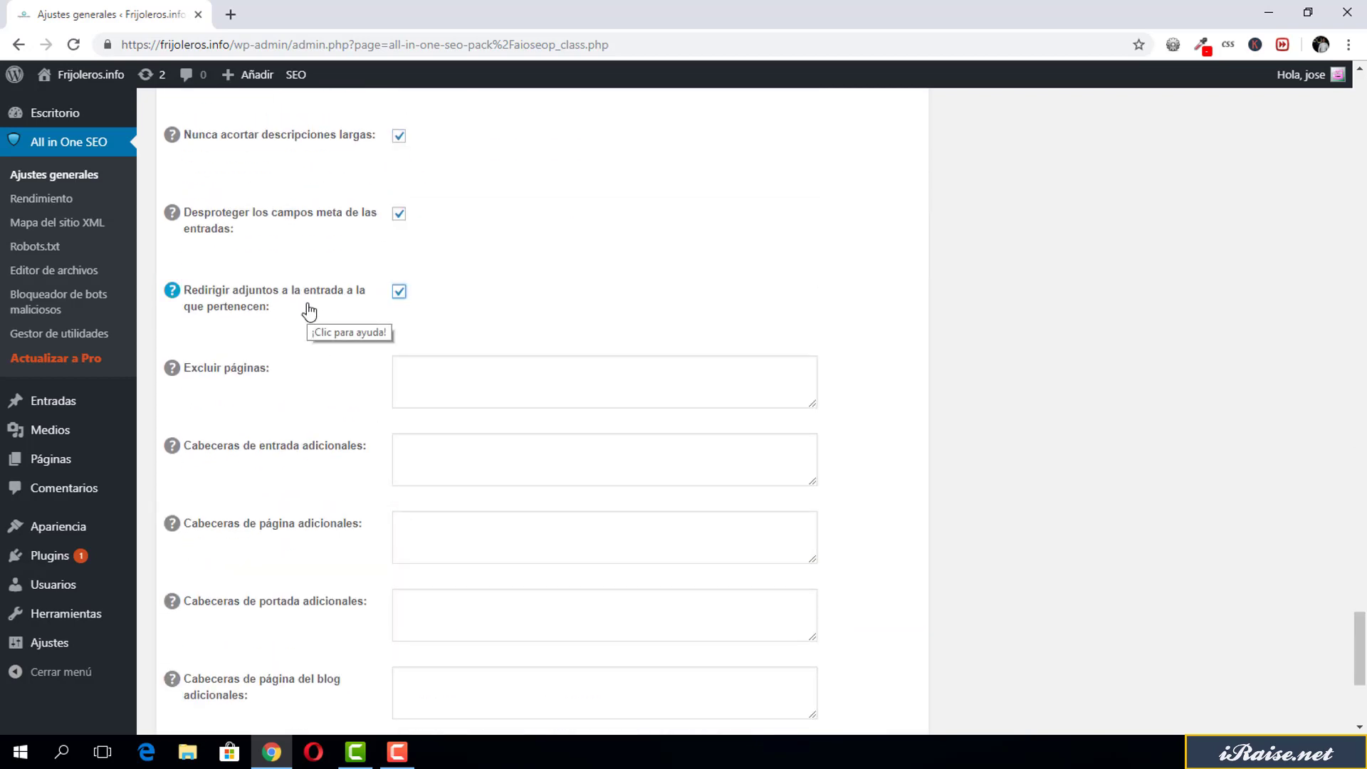
pyautogui.scroll(-5, 309, 311)
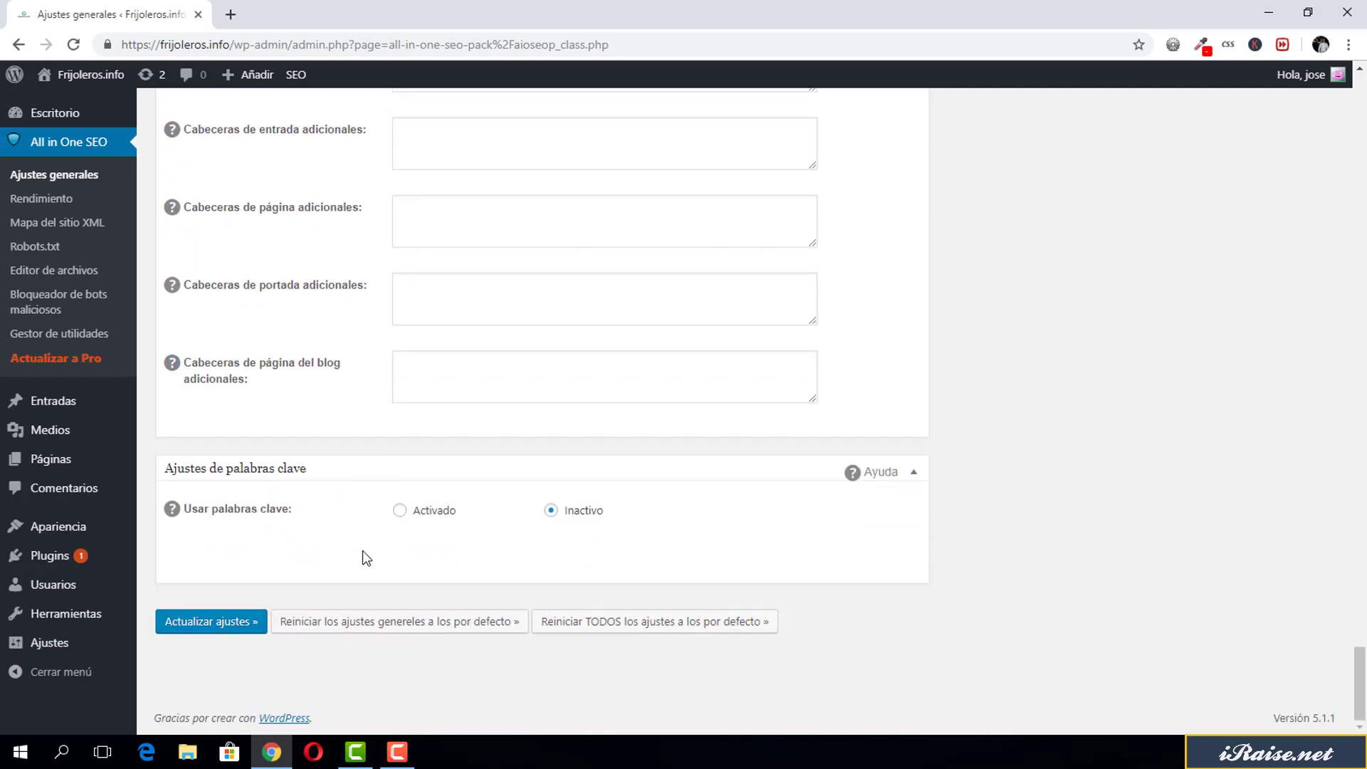
pyautogui.click(219, 623)
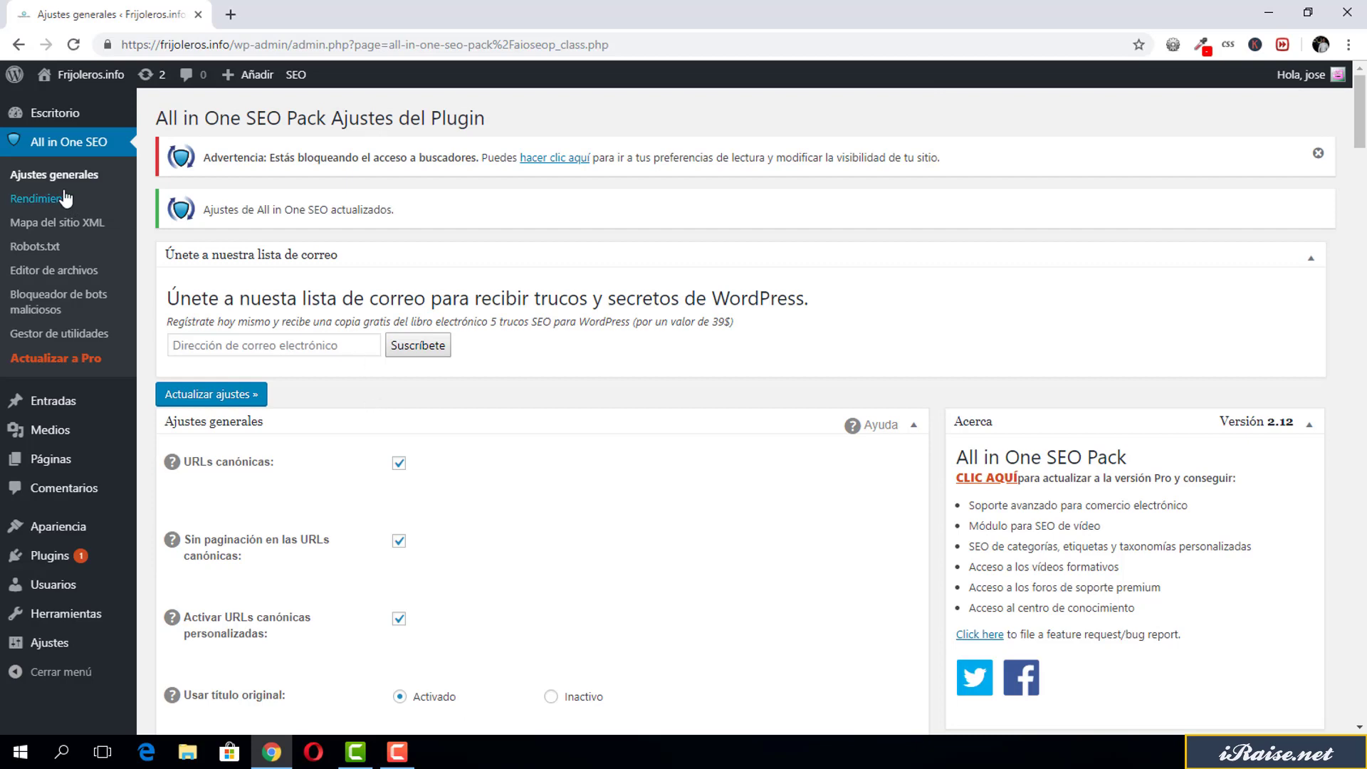
# Step: Review the memory limit, execution time, rewrite and system status information on the plugin's Rendimiento page
pyautogui.click(66, 198)
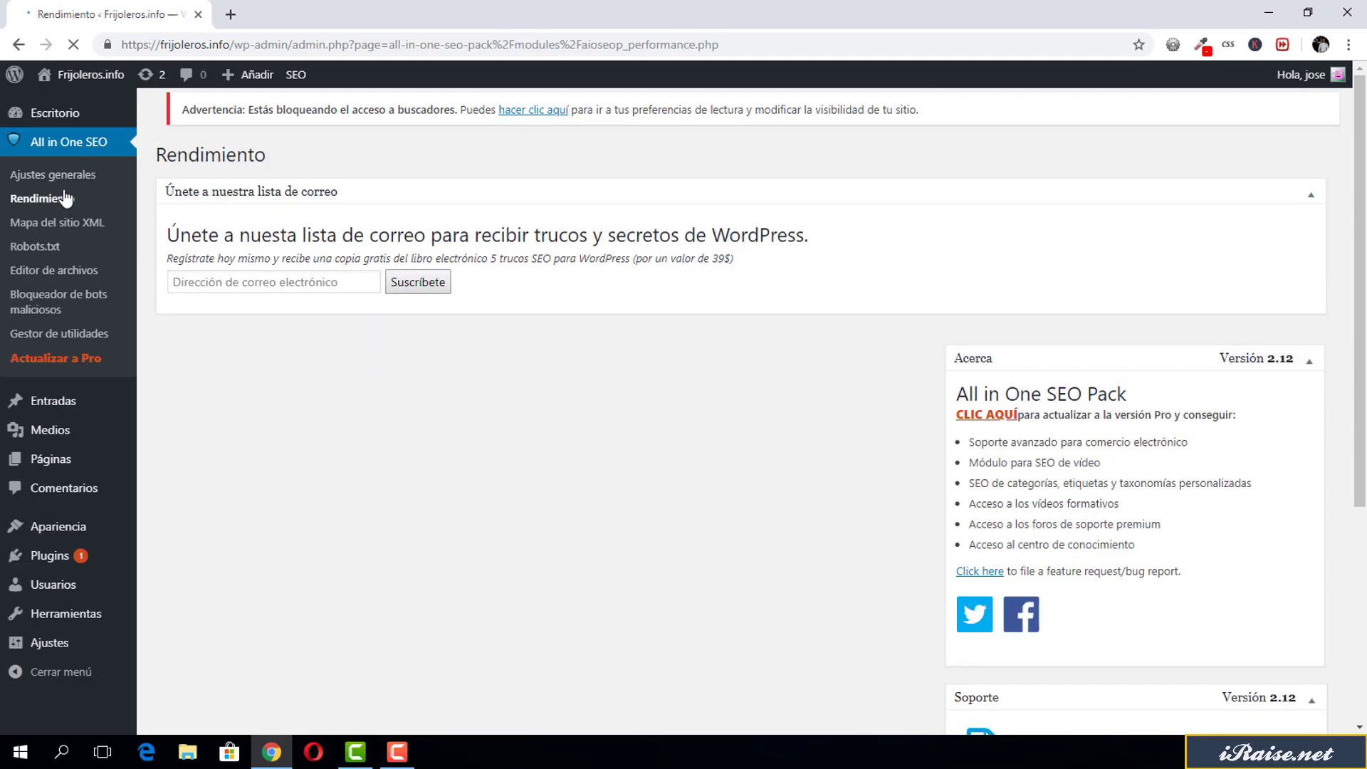
pyautogui.scroll(-8, 411, 257)
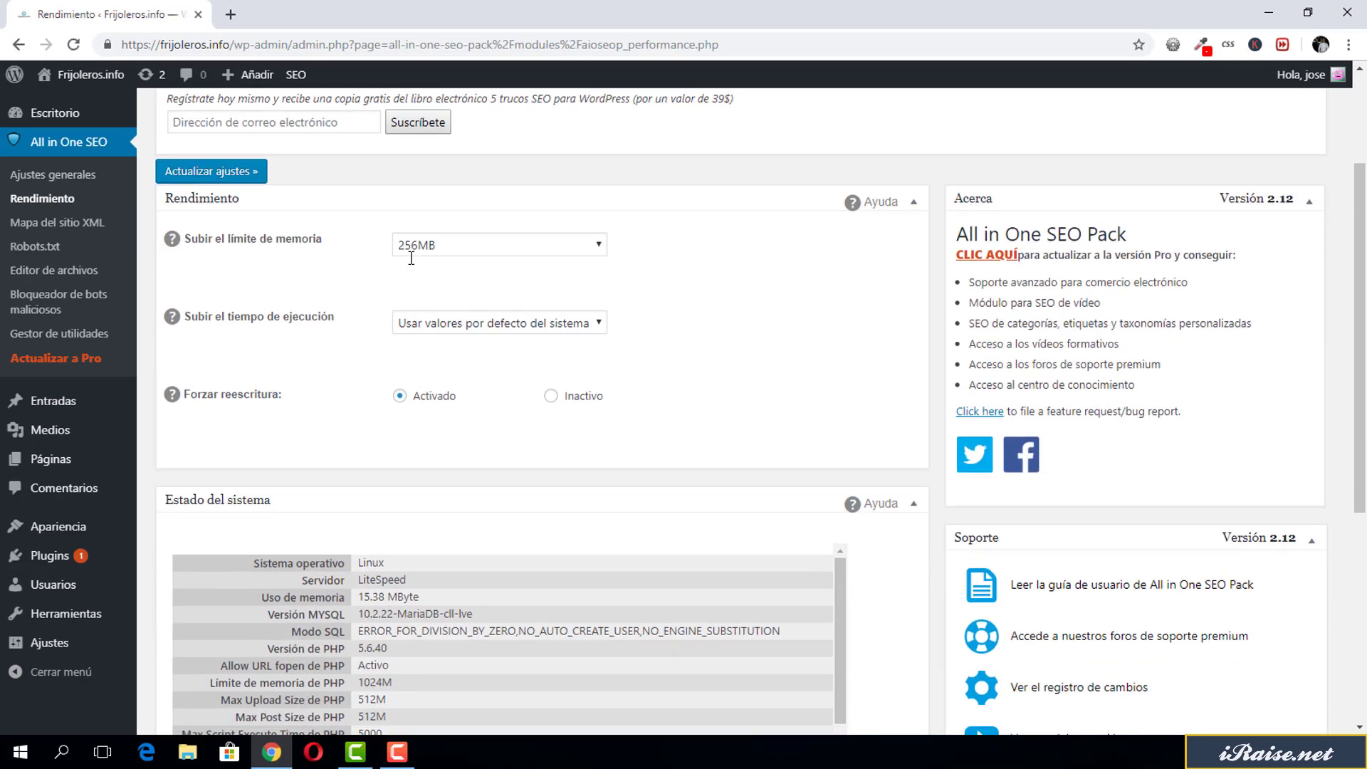
pyautogui.scroll(-4, 409, 258)
pyautogui.scroll(8, 872, 463)
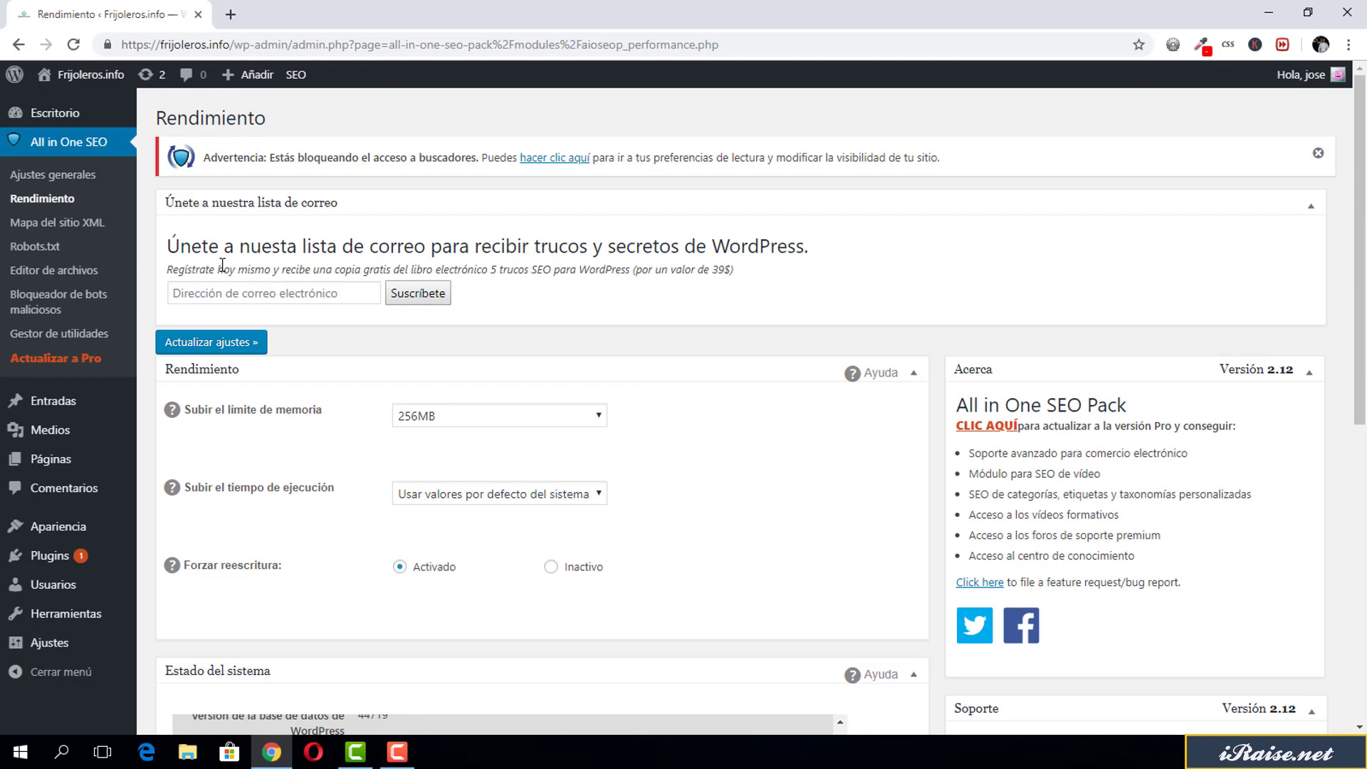
# Step: View the plugin's Mapa del sitio XML page and the options of Bloqueador de bots maliciosos
pyautogui.click(102, 228)
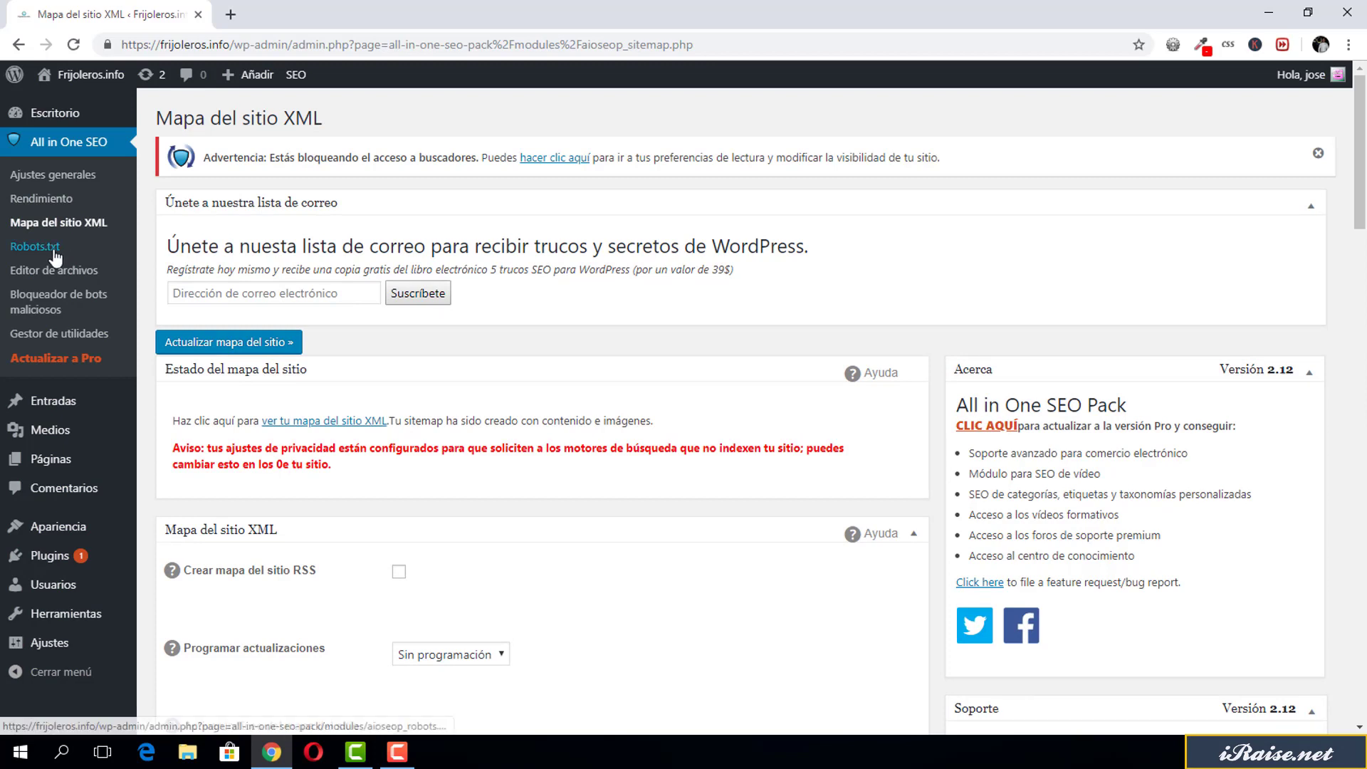
pyautogui.click(53, 293)
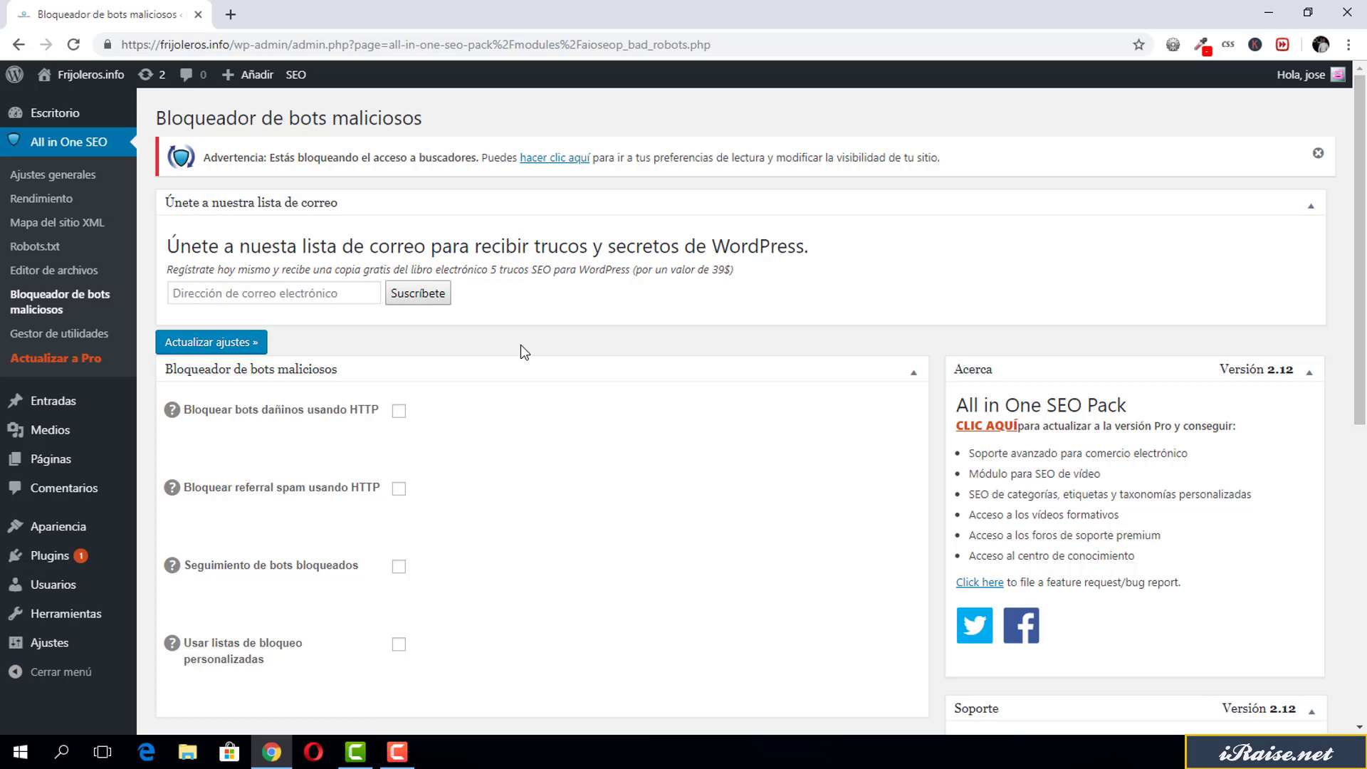
pyautogui.scroll(-5, 520, 345)
# Step: Return to the plugin's Ajustes generales and look over the saved general, home page and title settings
pyautogui.click(110, 184)
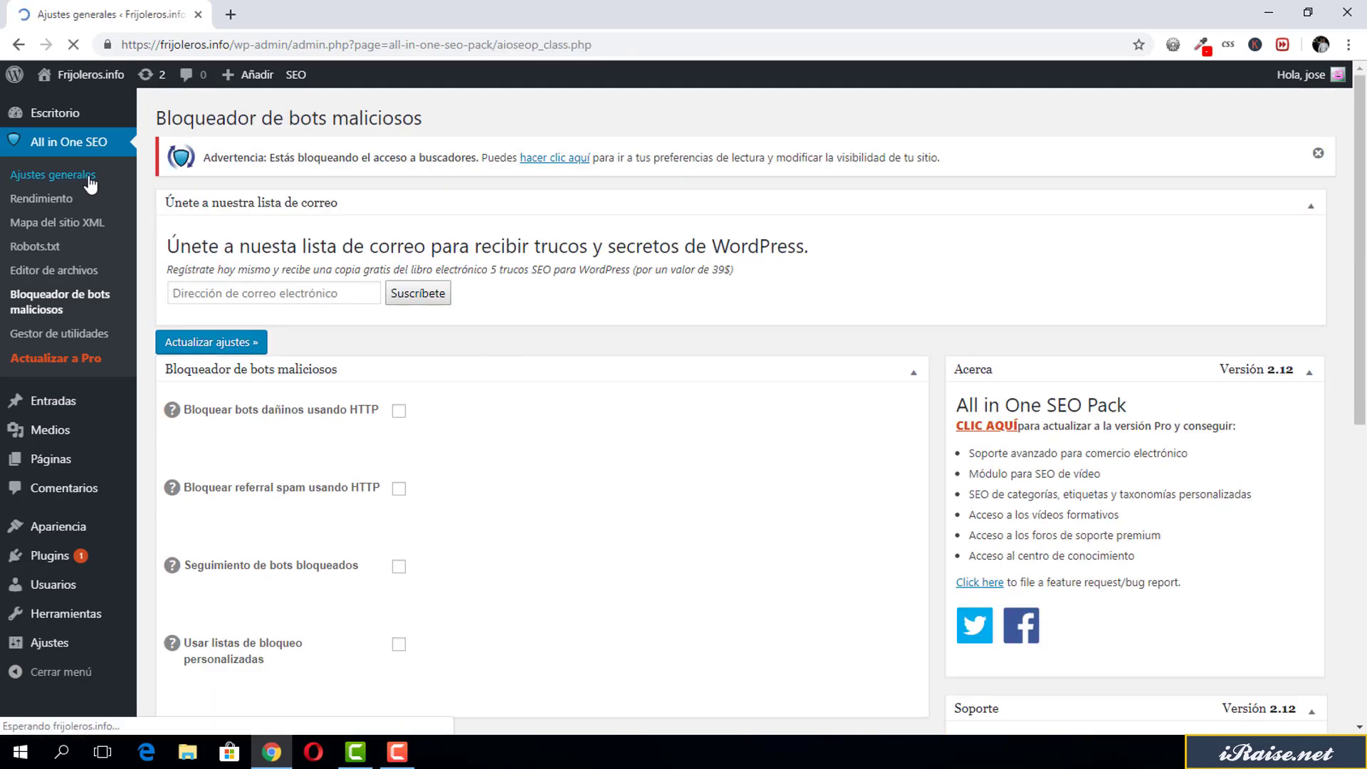
pyautogui.scroll(-8, 427, 348)
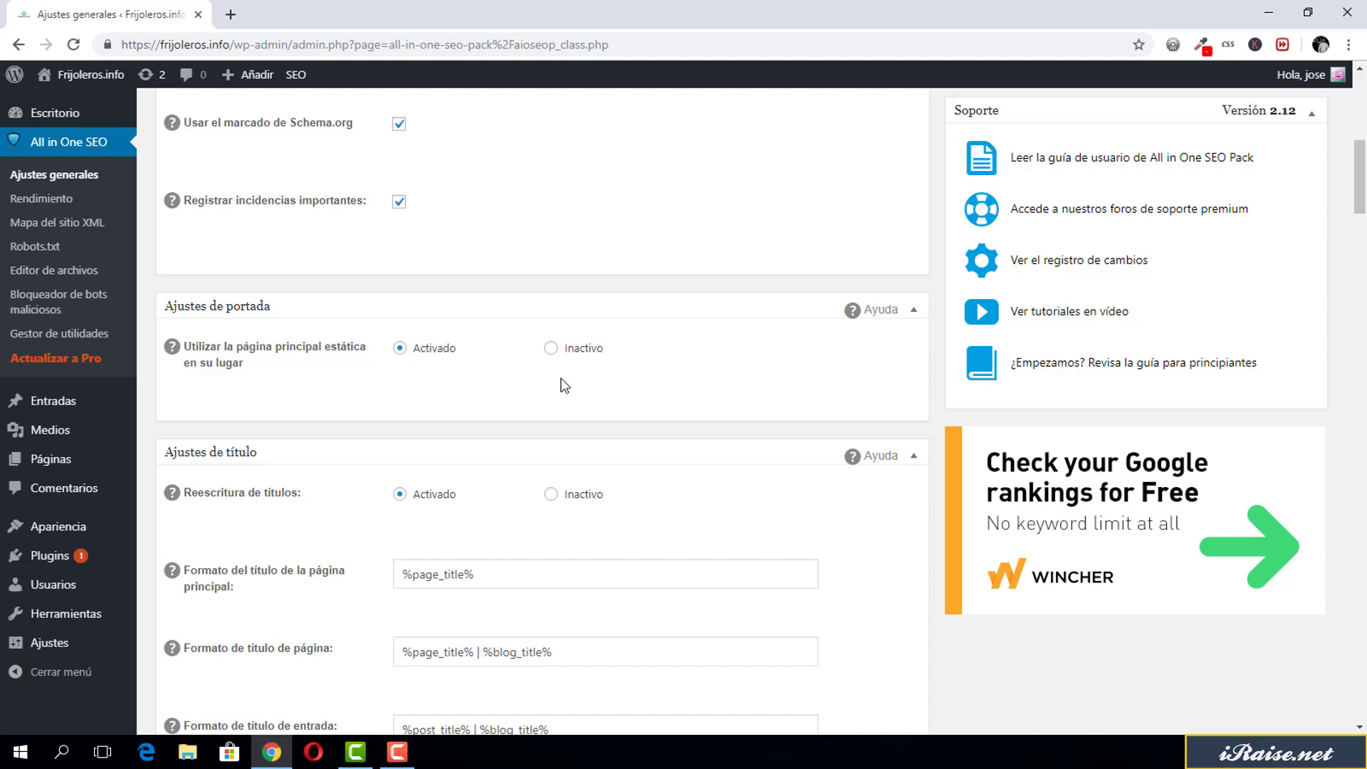
pyautogui.scroll(8, 563, 378)
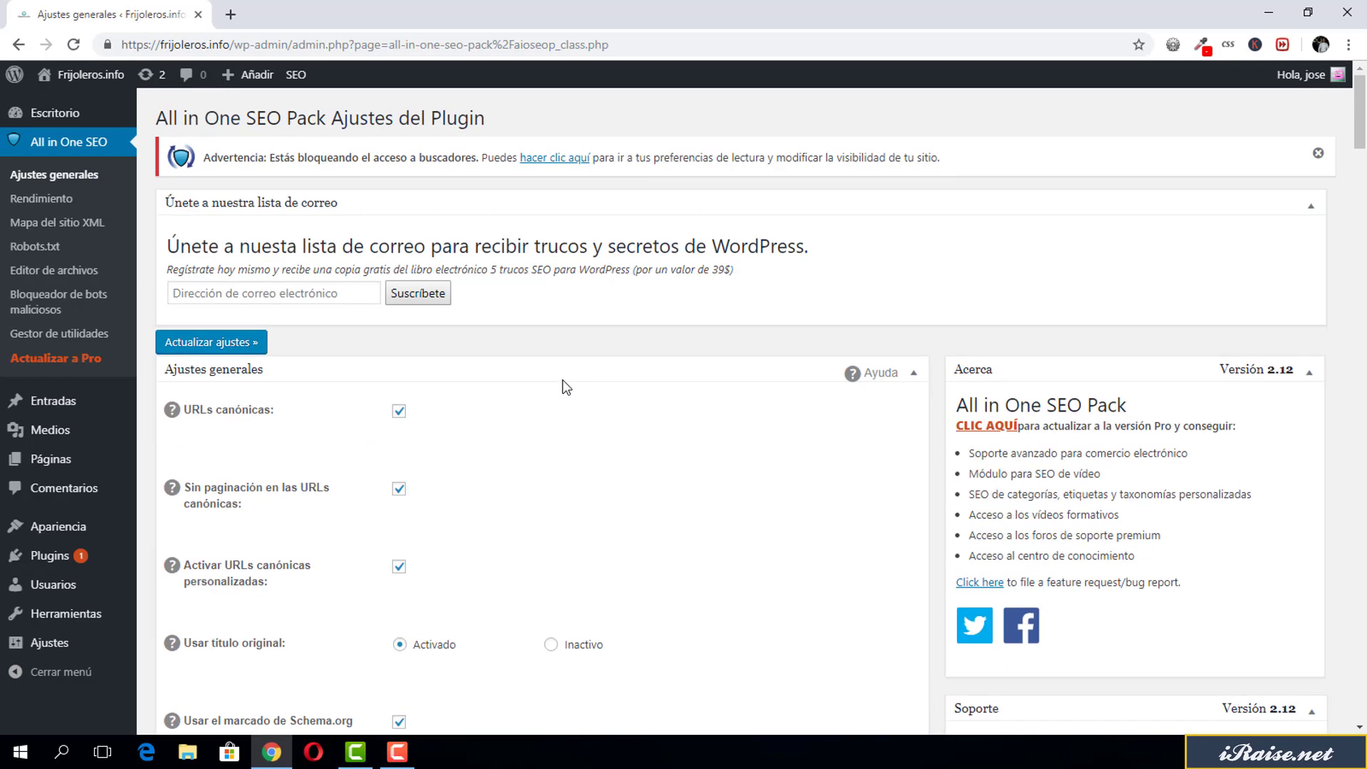